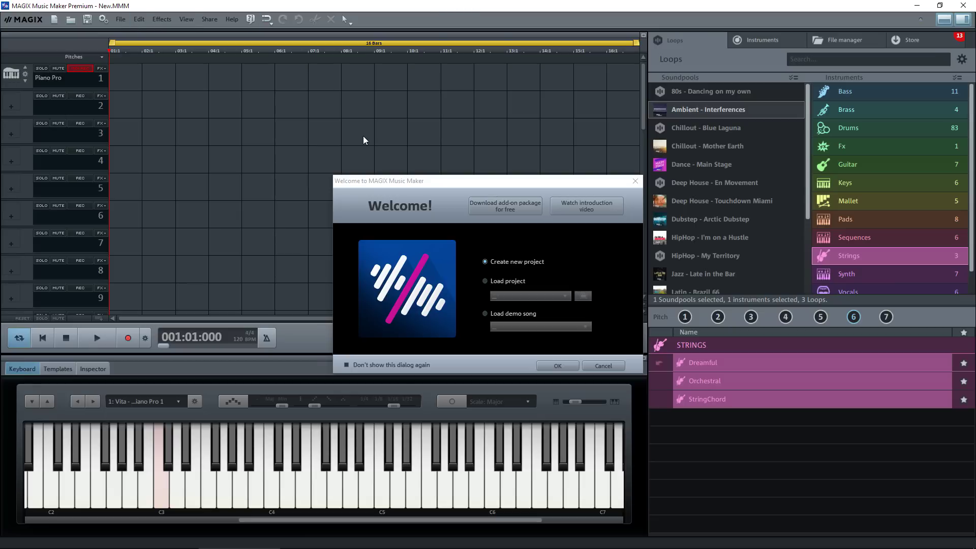
Create a new project and turn off record arming on track 1.
left_click(500, 263)
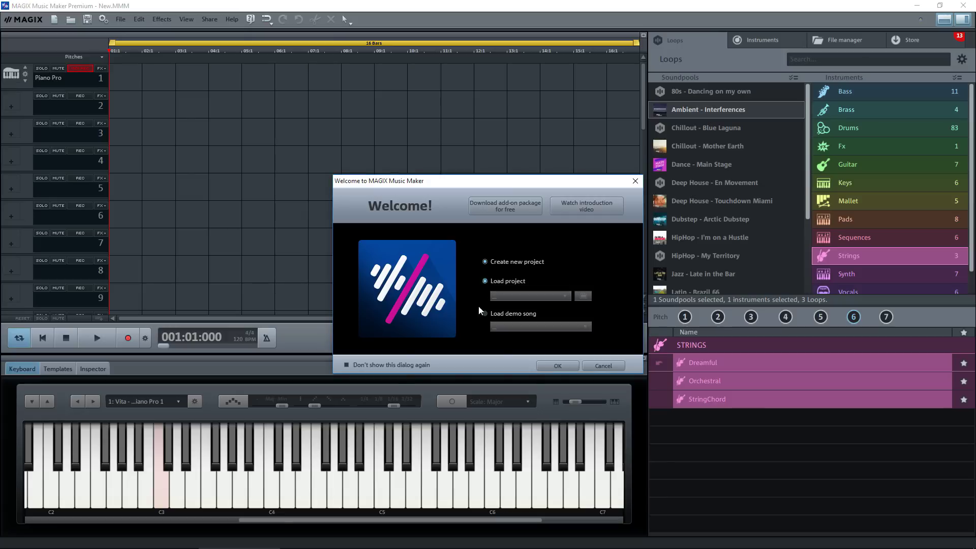
left_click(557, 366)
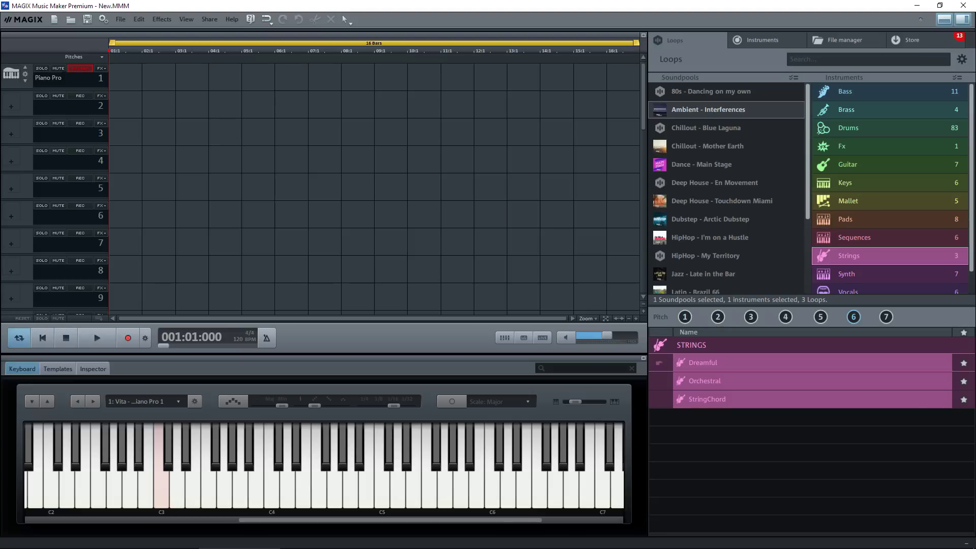
left_click(80, 70)
Place the Orchestral strings loop three times in a row on track 6 from bar 1, using pitches 1, 4 and 5, and play it back.
left_click(849, 255)
left_click(704, 382)
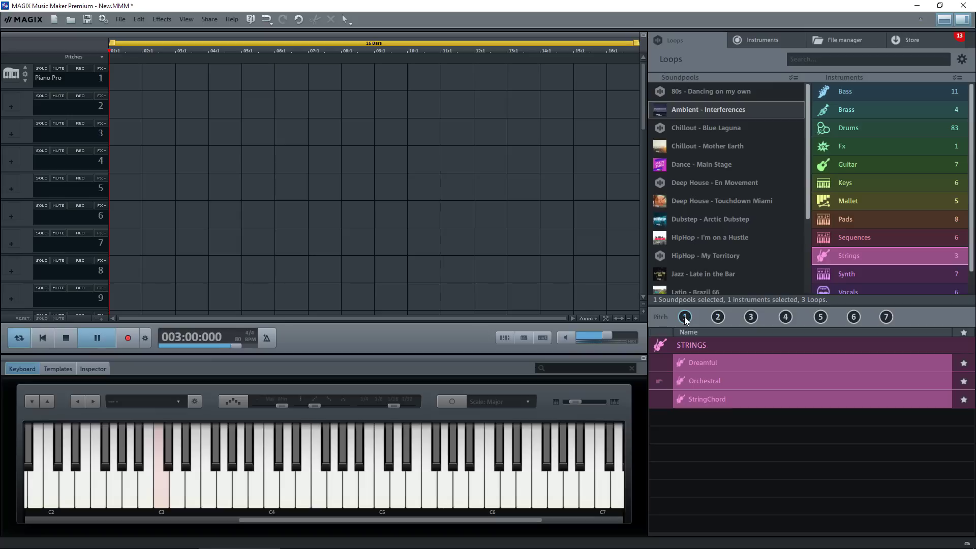
left_click_drag(708, 378, 140, 223)
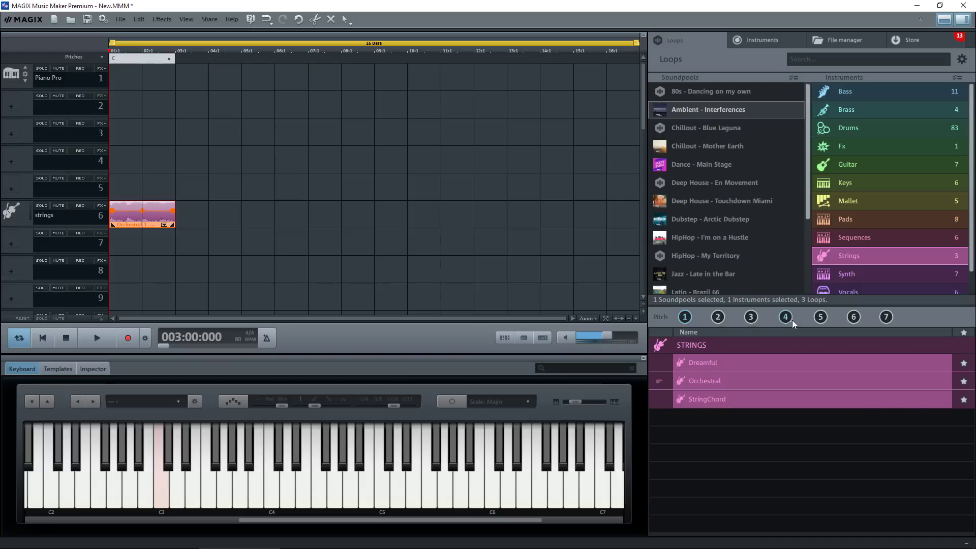
key("space")
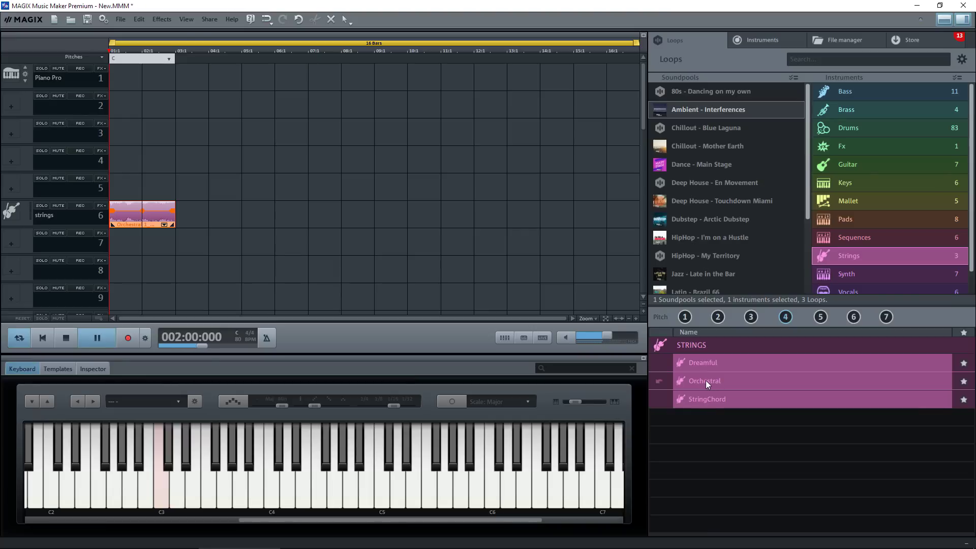
mouse_move(705, 380)
left_mouse_down()
mouse_move(618, 340)
mouse_move(202, 214)
left_mouse_up()
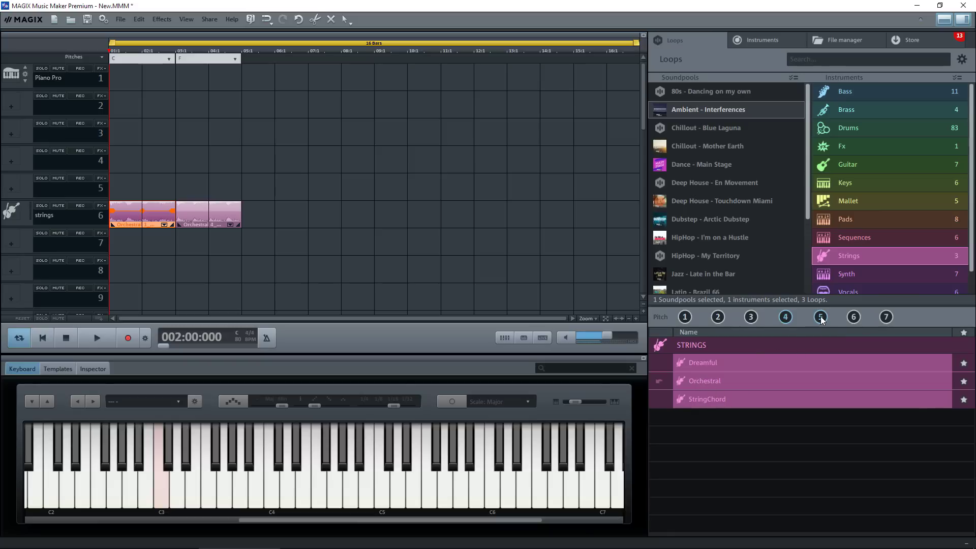
mouse_move(820, 322)
left_mouse_down()
mouse_move(513, 266)
mouse_move(274, 207)
left_mouse_up()
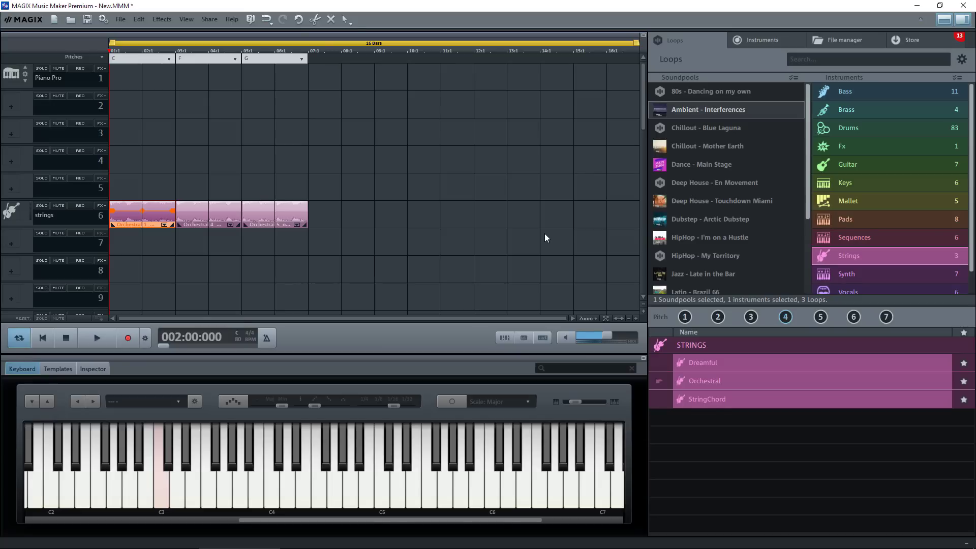
key("space")
Copy the three Orchestral clips repeatedly along track 6 until the strings fill 42 bars without gaps.
left_click(335, 193)
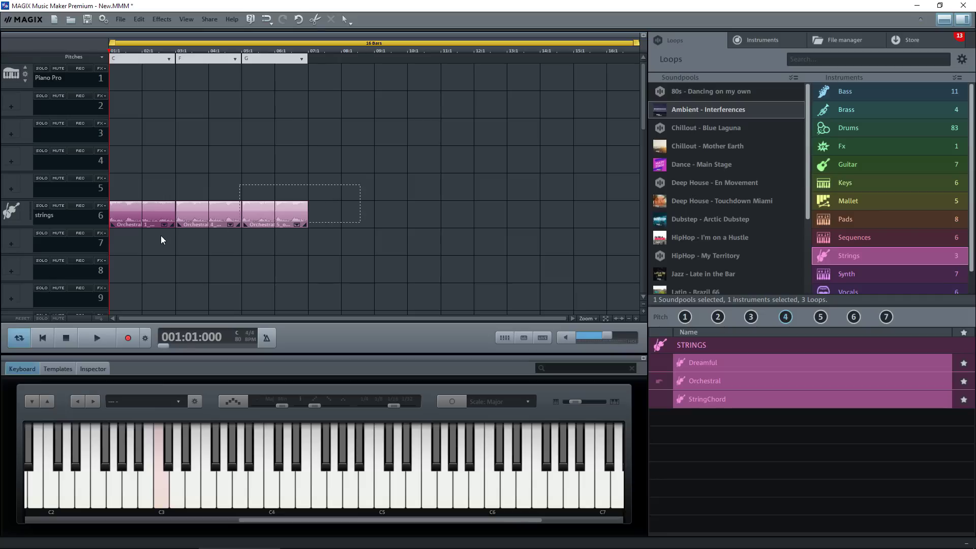
left_click_drag(161, 236, 139, 231)
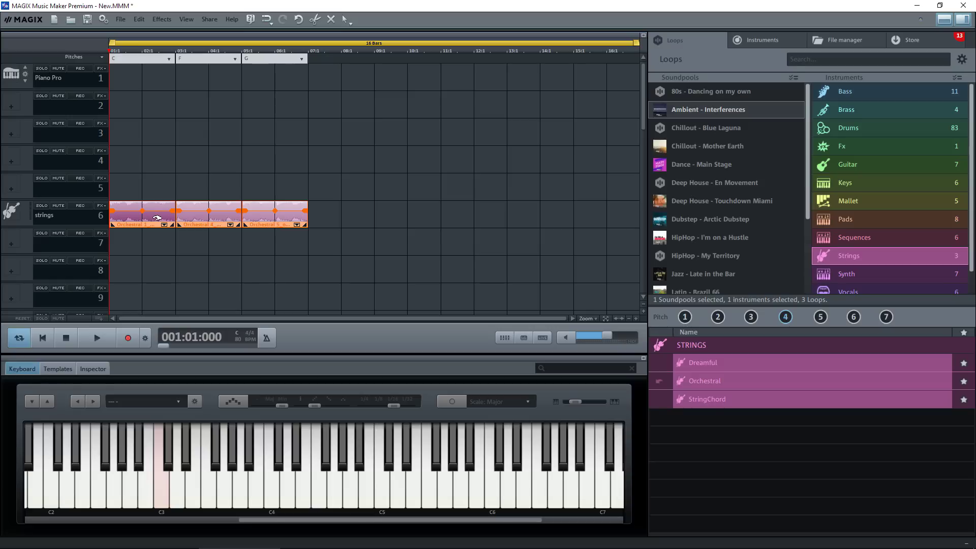
left_click_drag(157, 218, 524, 220)
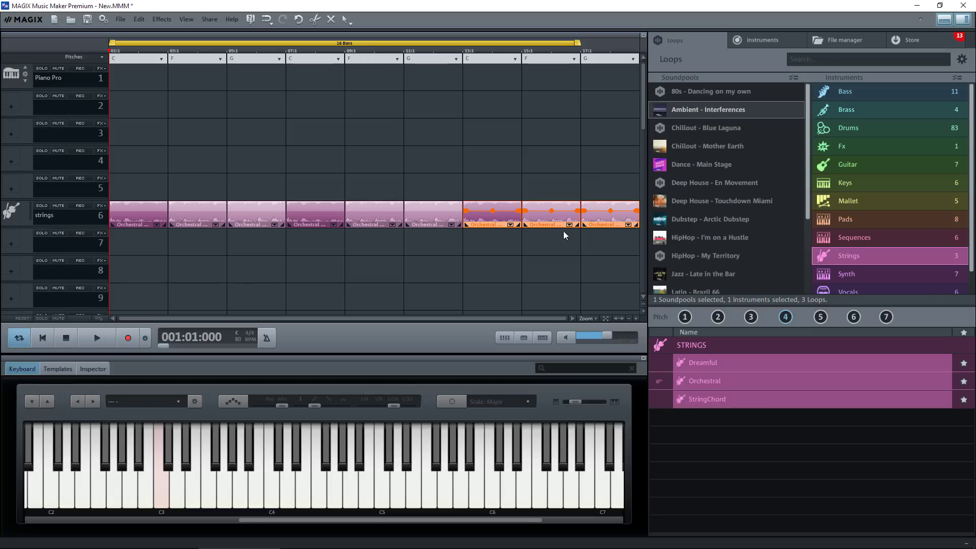
left_click(629, 318)
left_click(629, 318)
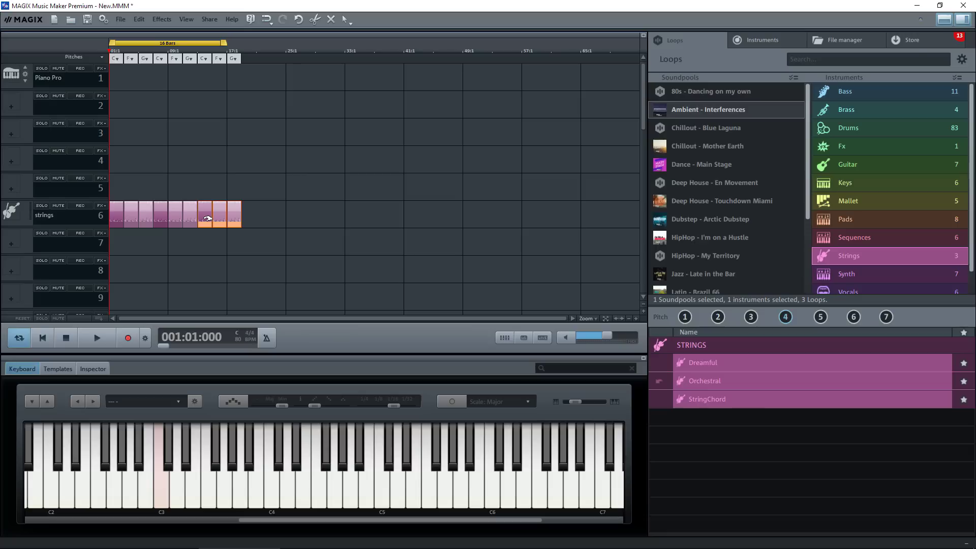
left_click_drag(209, 218, 385, 222)
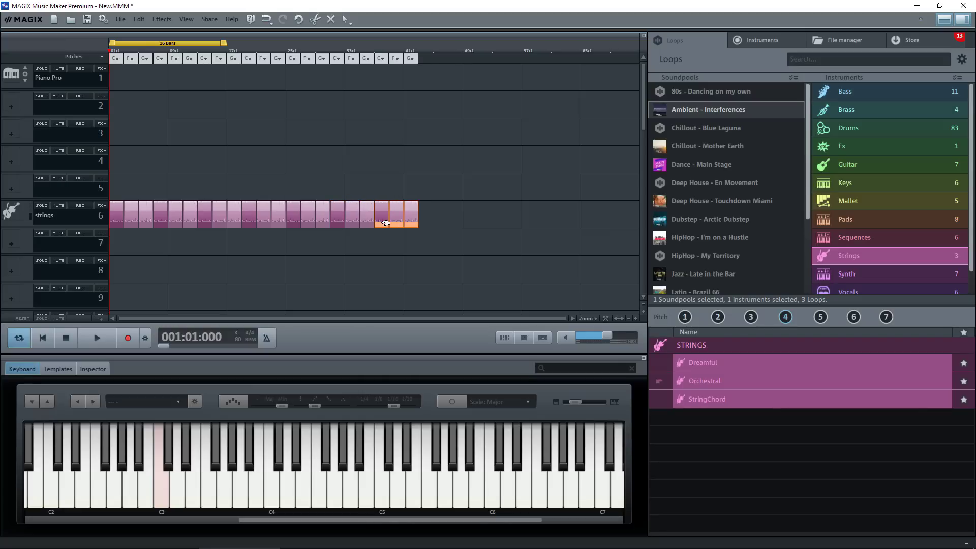
left_click(448, 232)
Extend the playback range to 72 bars and play the strings from the start.
left_click_drag(224, 43, 635, 43)
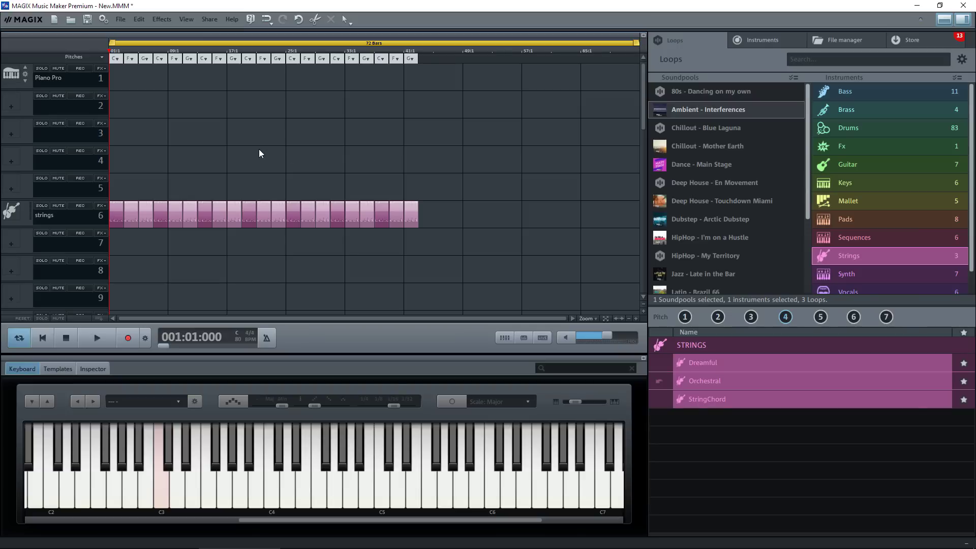
key("space")
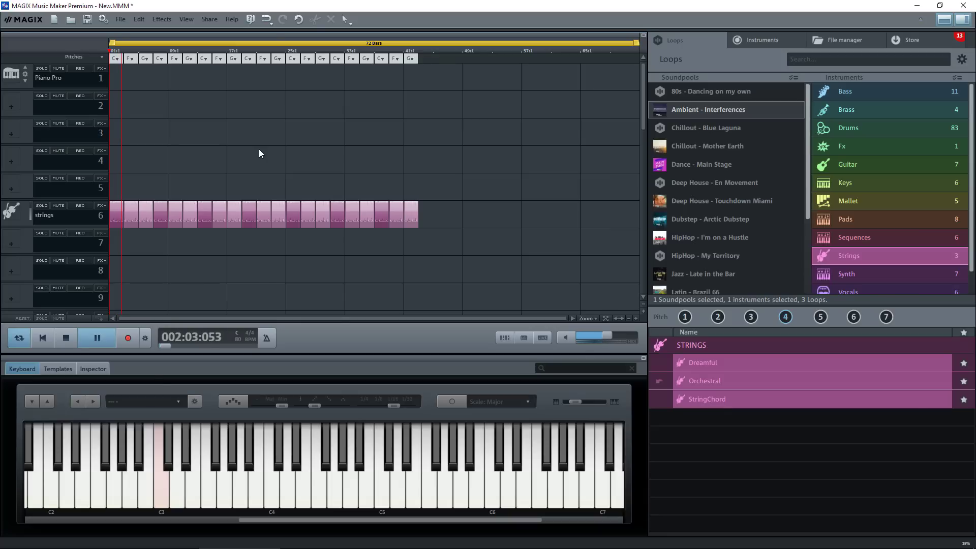
key("space")
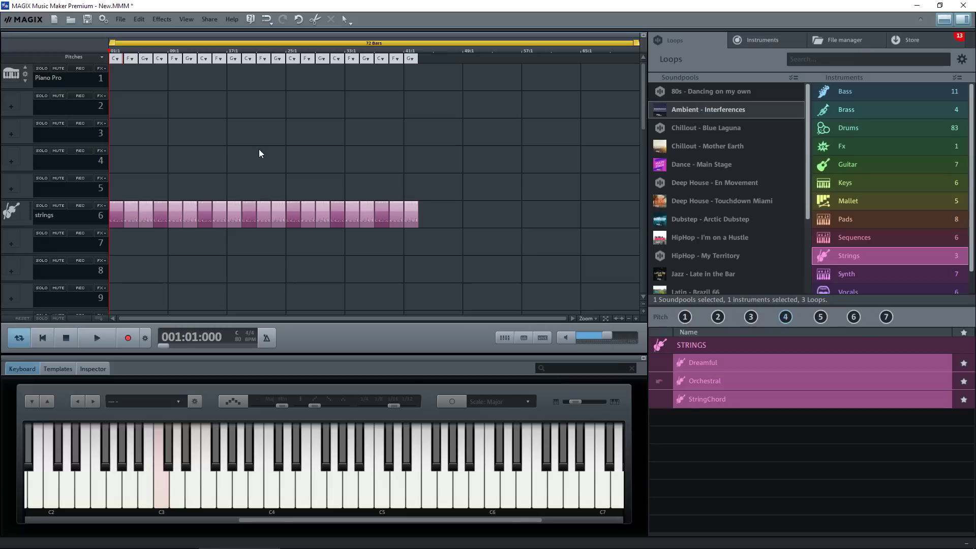
Preview the Lullaby keys loop and place it three times in a row on track 5 from bar 7, using pitches 1, 4 and 5.
left_click(846, 182)
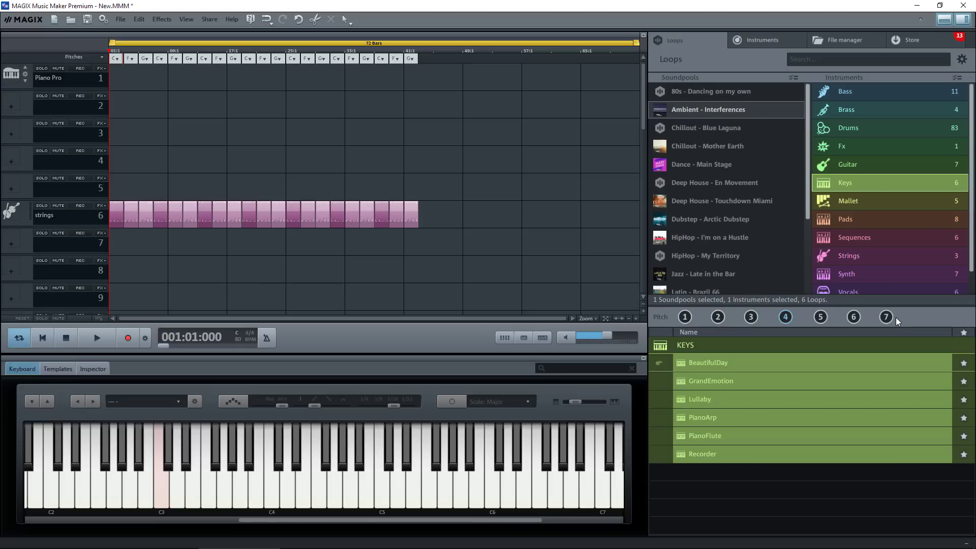
left_click(693, 400)
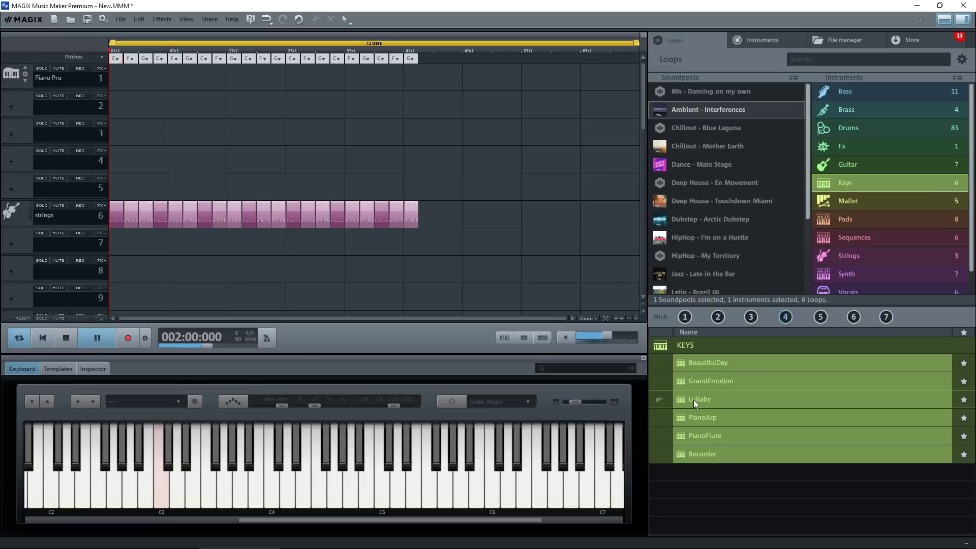
left_click(786, 318)
left_click(686, 319)
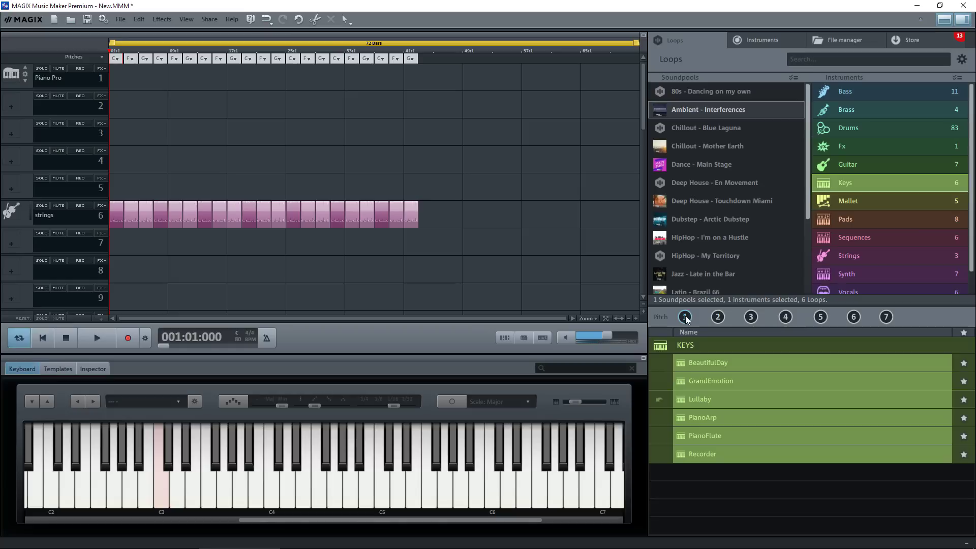
left_click(700, 401)
left_click_drag(645, 363, 238, 185)
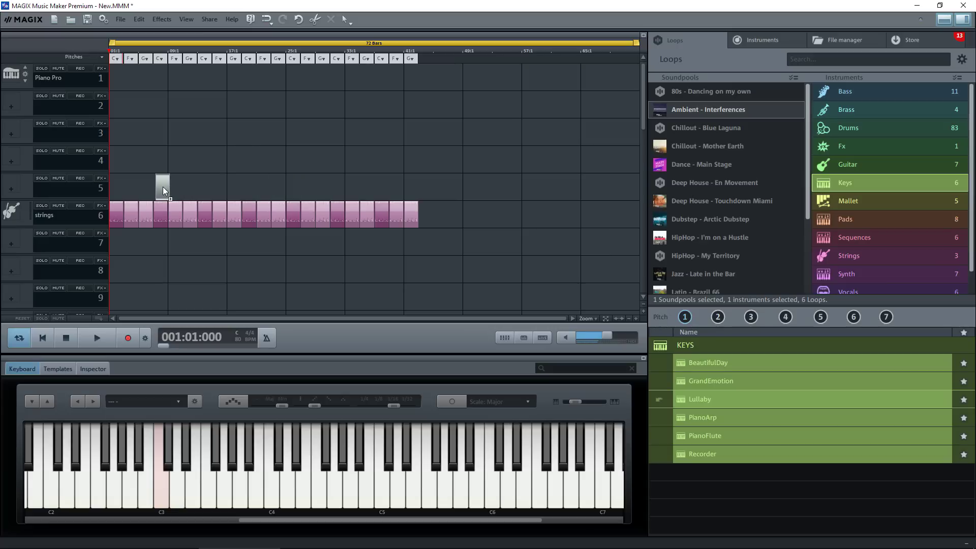
left_click_drag(161, 187, 161, 187)
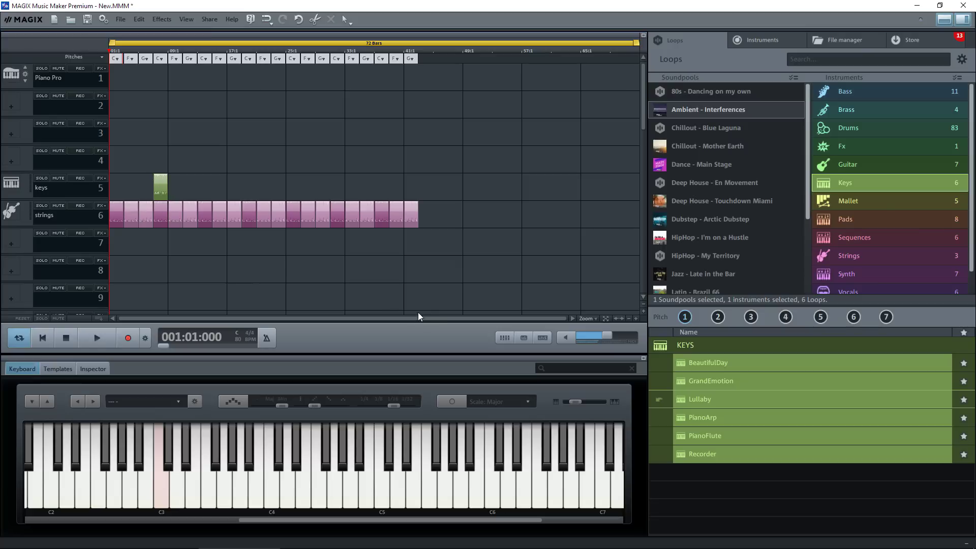
left_click_drag(787, 322, 192, 189)
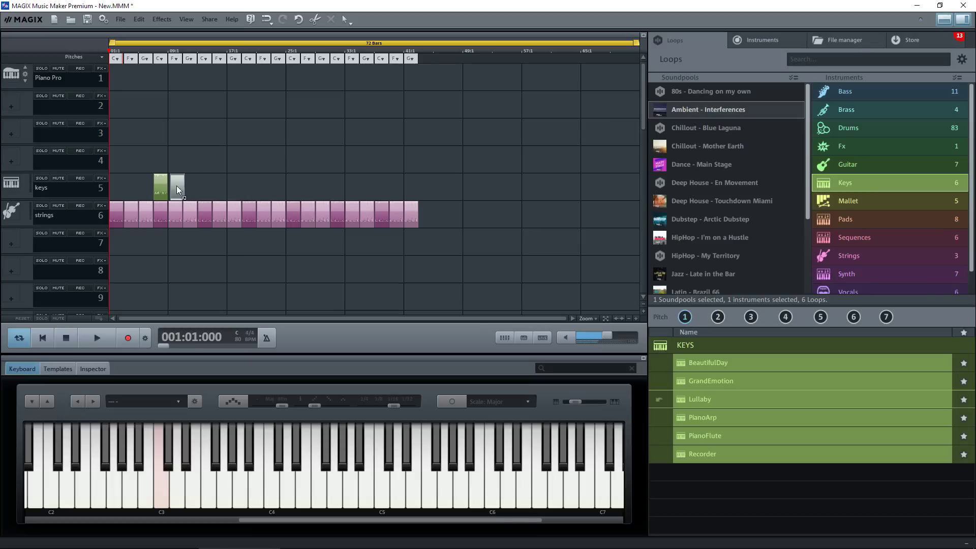
left_click_drag(175, 188, 176, 187)
left_click_drag(820, 319, 206, 187)
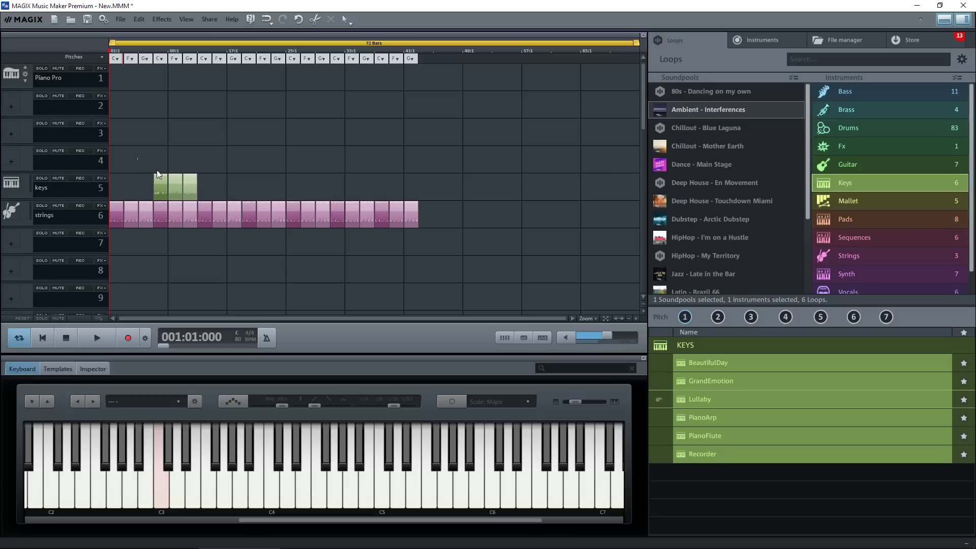
Copy the three Lullaby clips along track 5 to the end of the strings, and play the arrangement from bar 5.
left_click_drag(192, 187, 227, 194)
left_click_drag(165, 193, 383, 198)
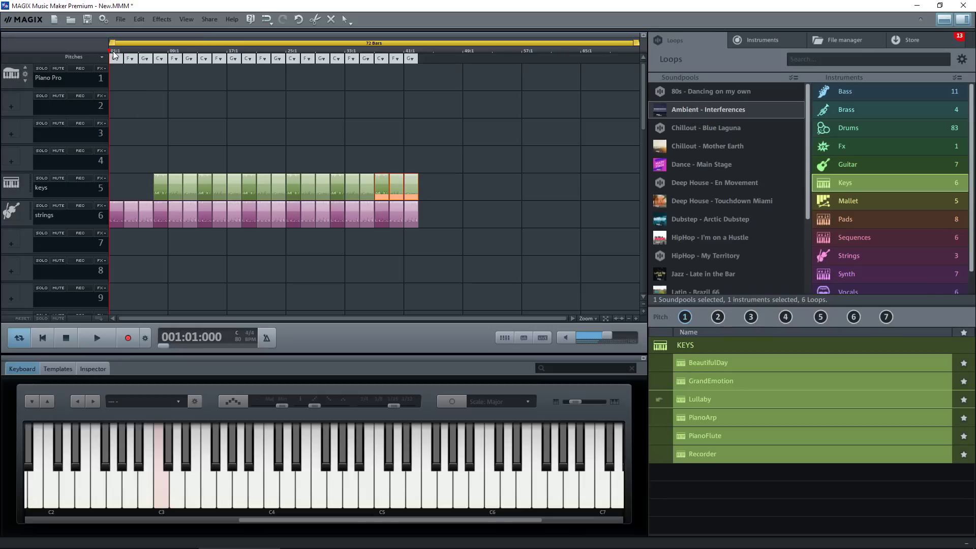
left_click(144, 50)
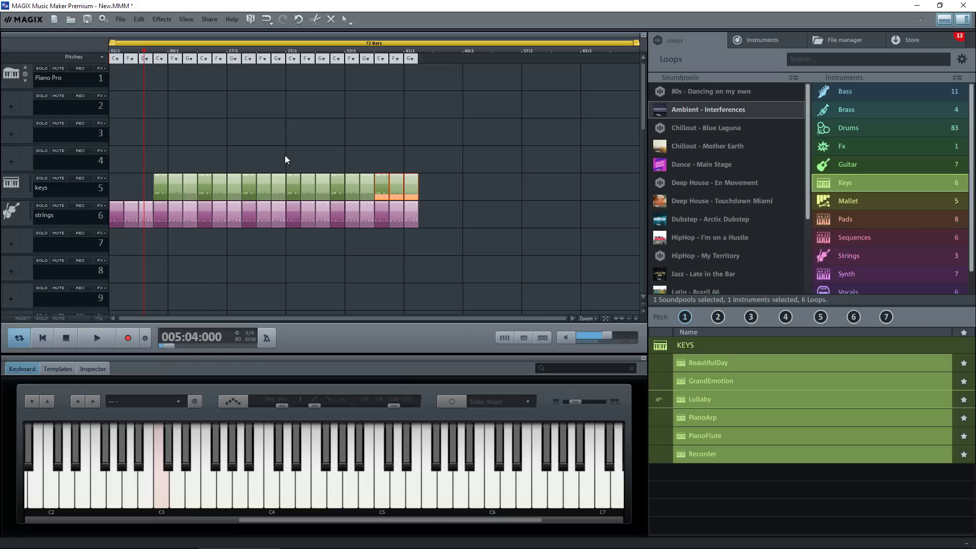
key("space")
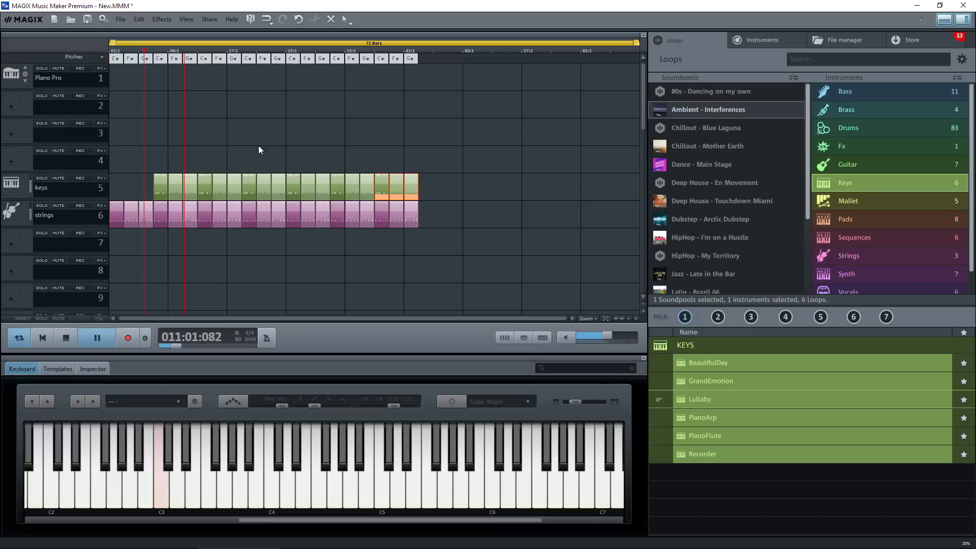
key("space")
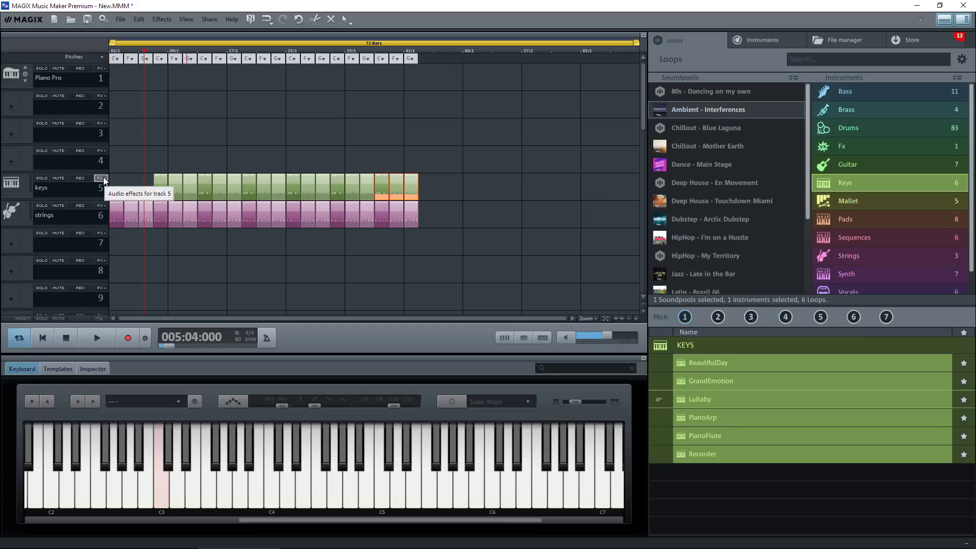
Lower the Parametric EQ master gain to -6 dB in the strings track's effects rack and play the mix again.
left_click(102, 207)
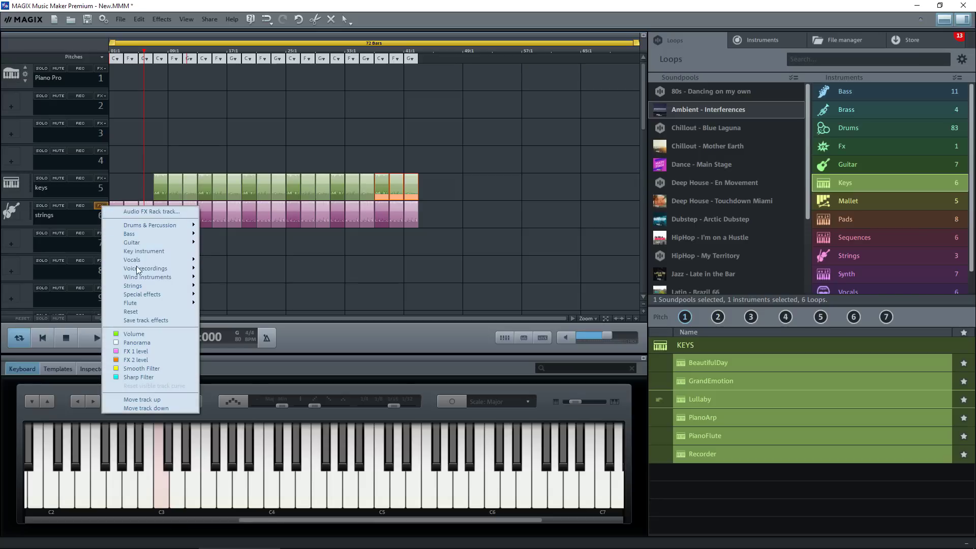
left_click(150, 213)
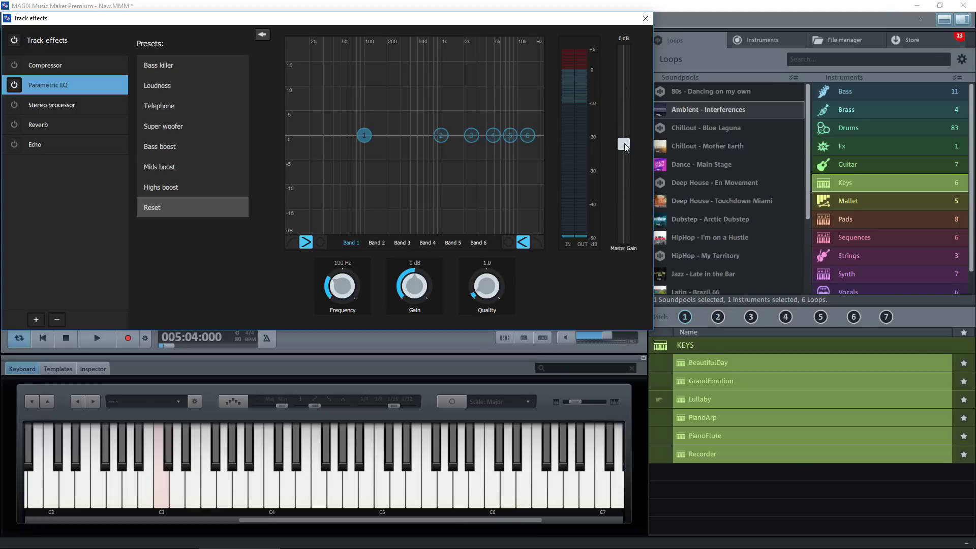
left_click_drag(624, 144, 628, 177)
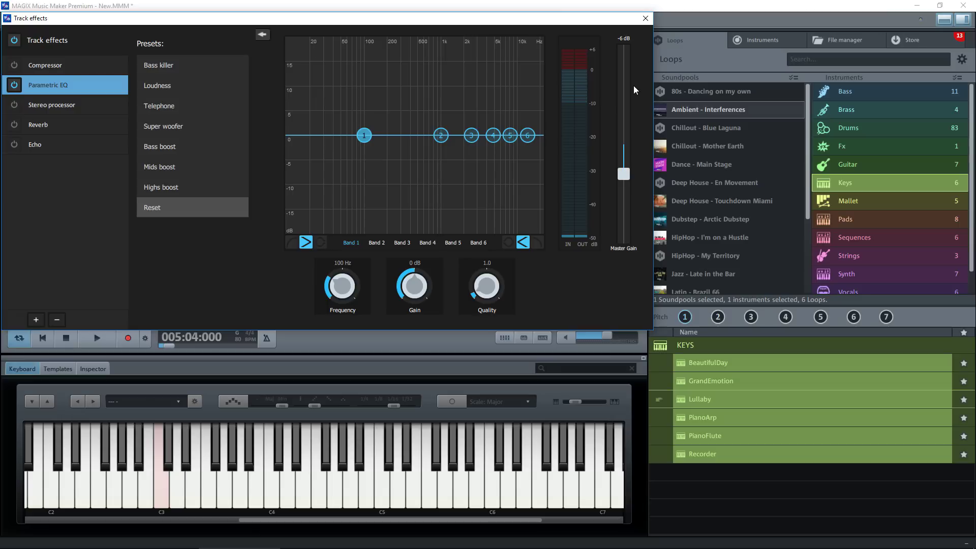
left_click(645, 19)
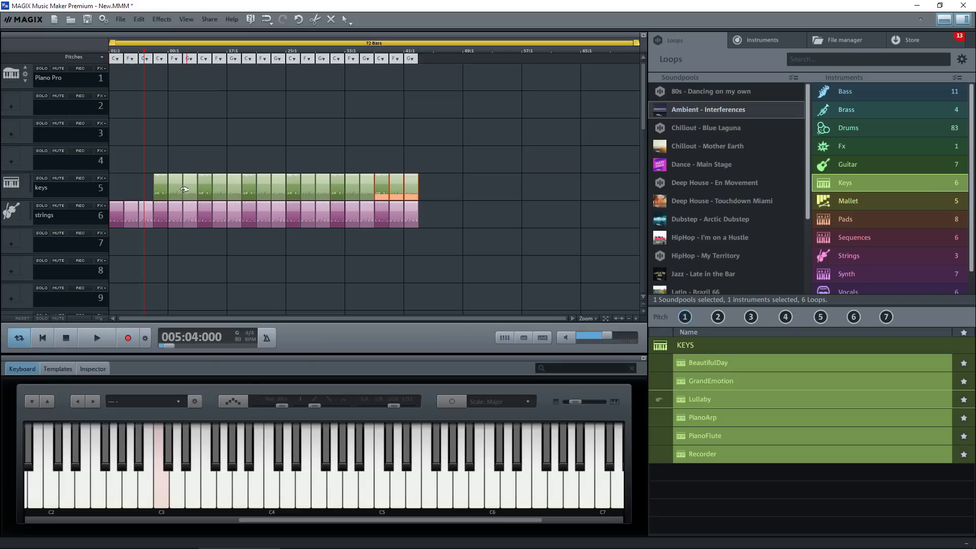
key("space")
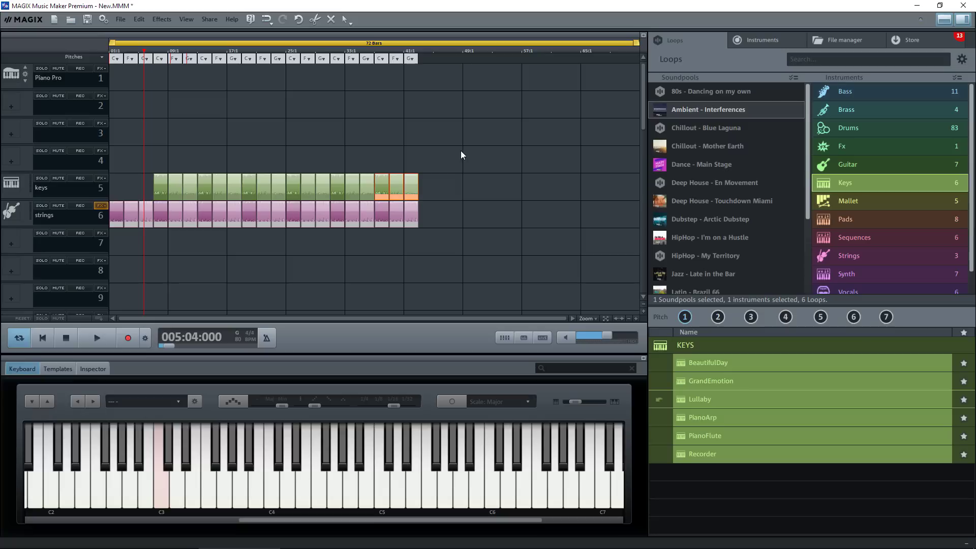
left_click(435, 135)
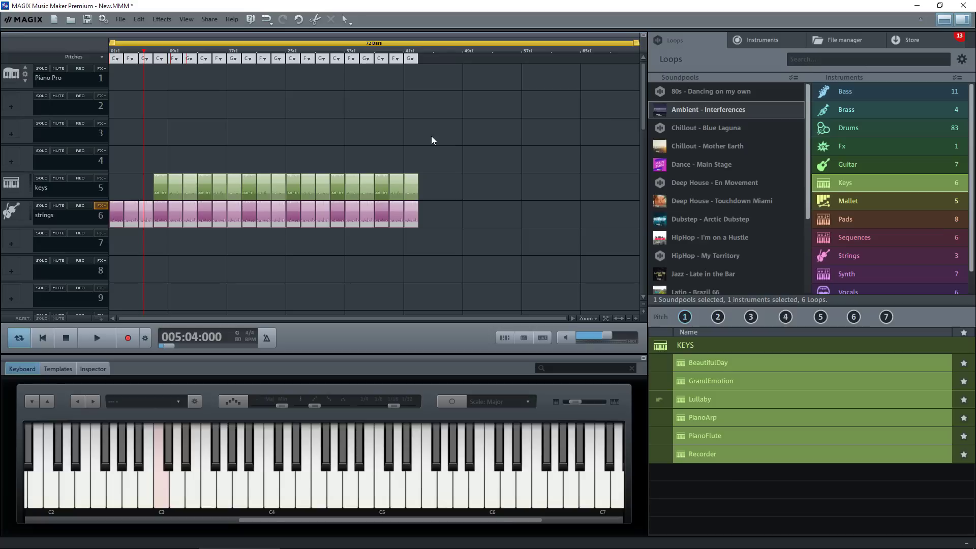
Preview the BigDrums C and BigDrums D drum loops.
left_click(853, 129)
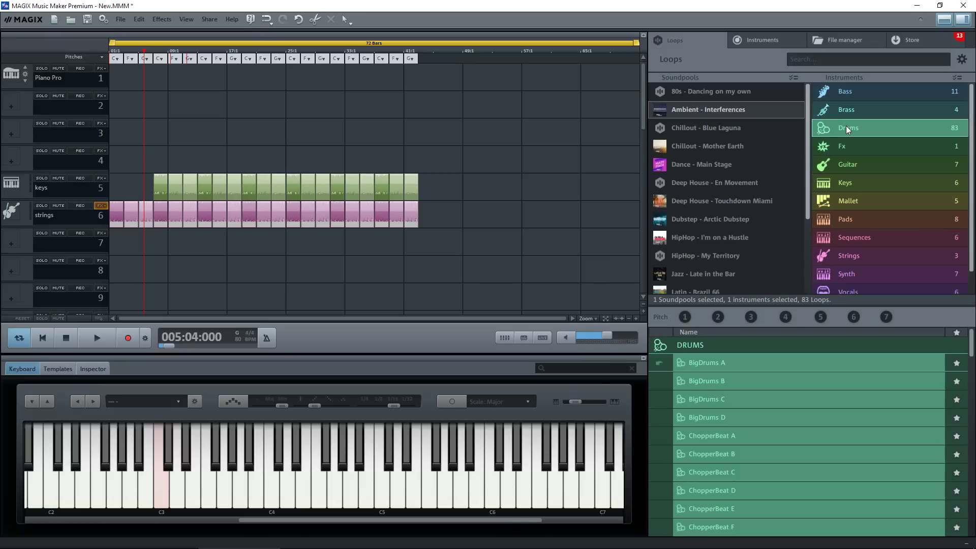
left_click(706, 400)
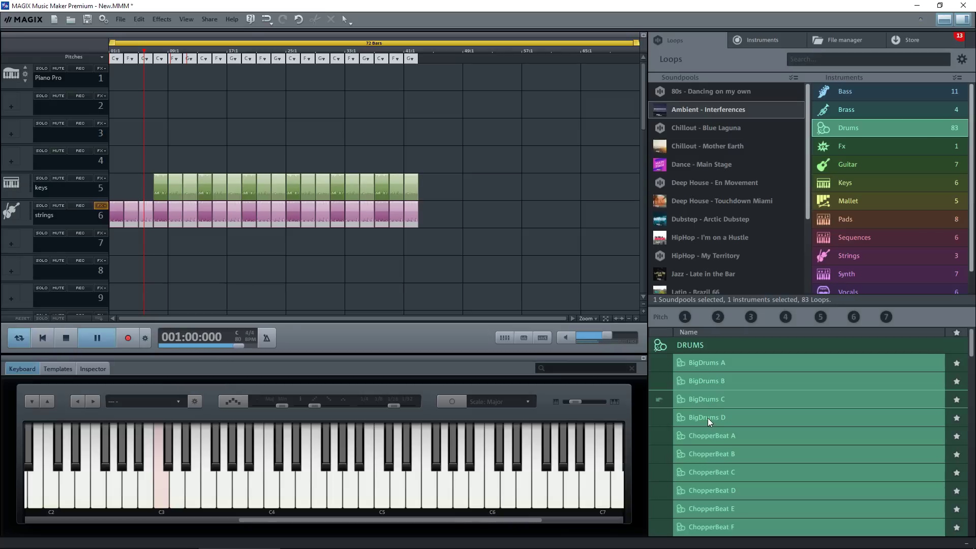
left_click(707, 418)
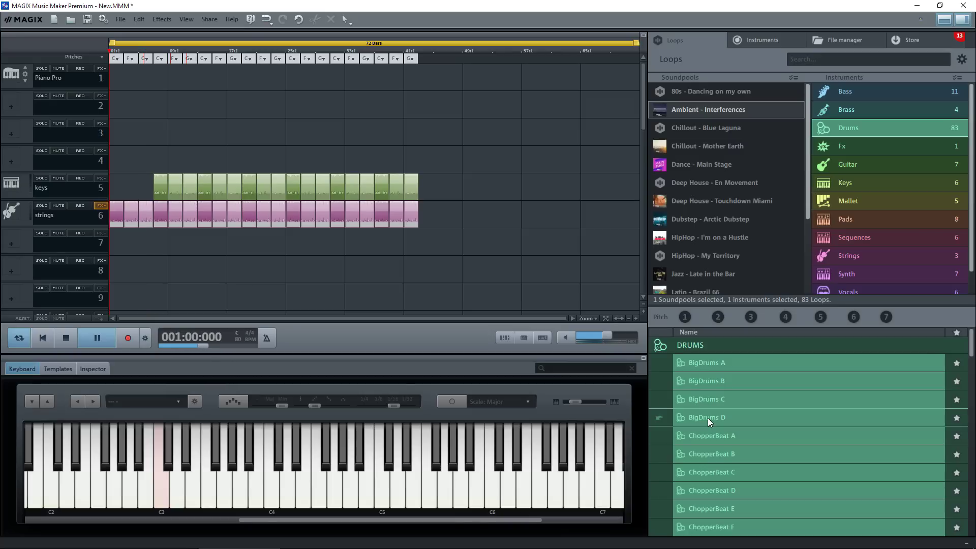
Preview the Filigree A drum loop and place it on track 4 at bar 13.
scroll(707, 418, "down", 6)
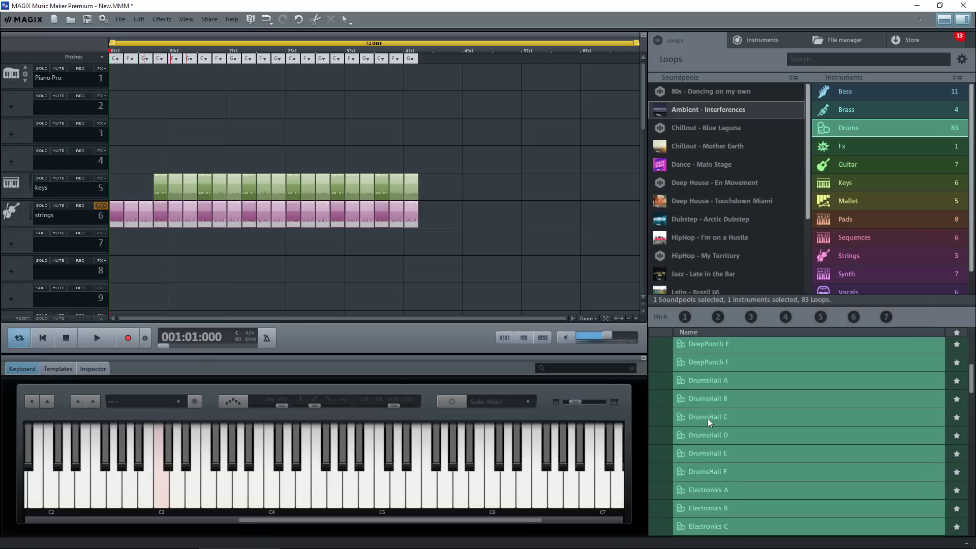
scroll(708, 419, "down", 3)
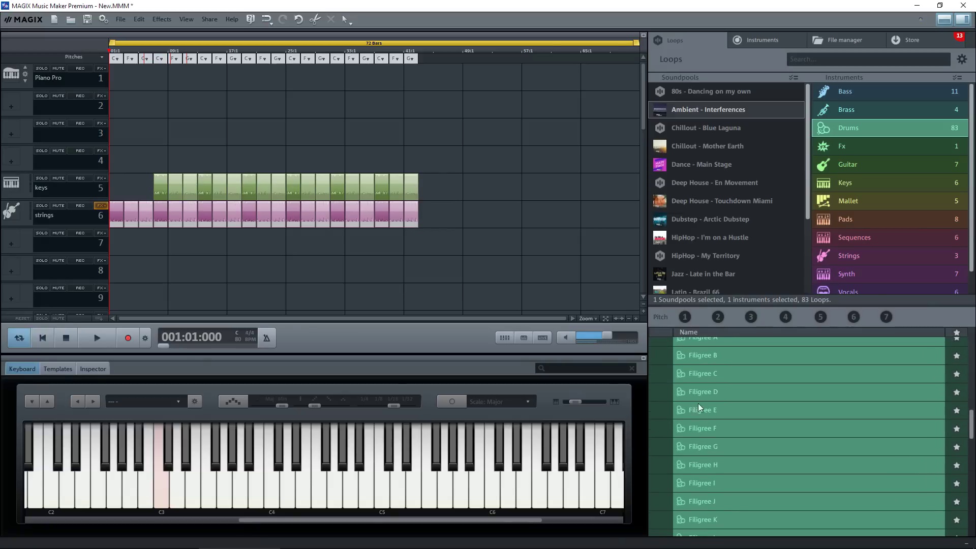
scroll(691, 376, "up", 1)
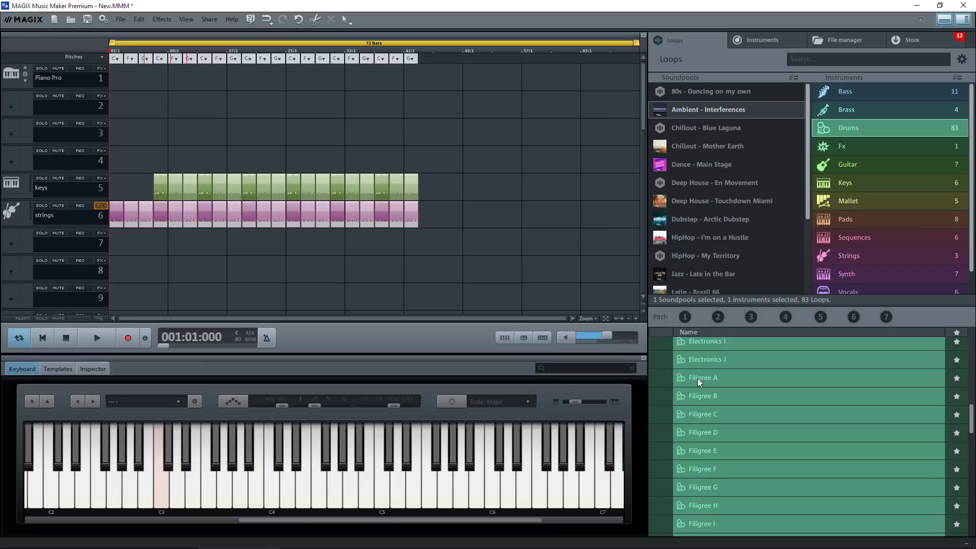
left_click(698, 378)
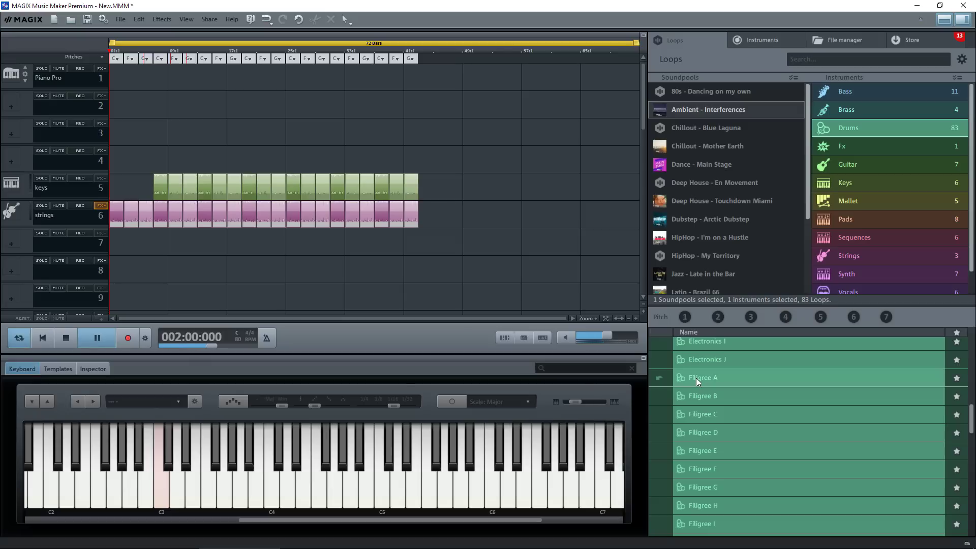
left_click_drag(690, 377, 205, 155)
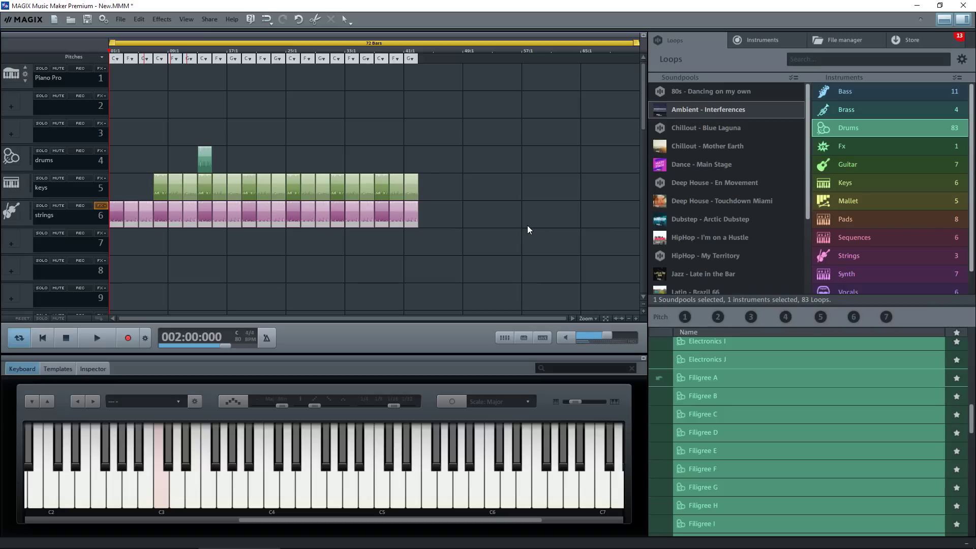
Extend the Filigree A clip on track 4 by looping it to the end of the keys and strings.
left_click(636, 318)
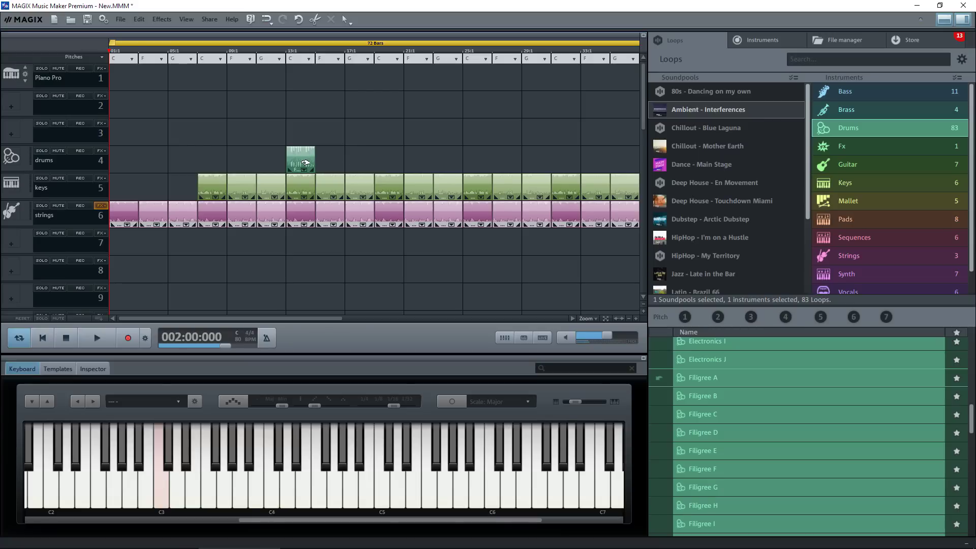
mouse_move(306, 163)
left_mouse_down()
mouse_move(386, 162)
mouse_move(388, 151)
mouse_move(366, 102)
mouse_move(335, 131)
mouse_move(349, 159)
mouse_move(306, 157)
left_mouse_up()
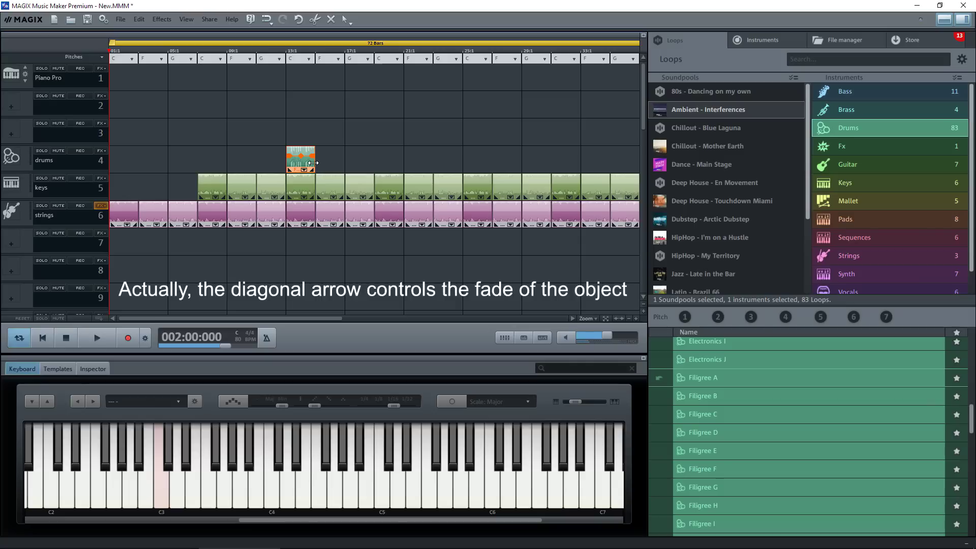
left_click_drag(314, 162, 519, 159)
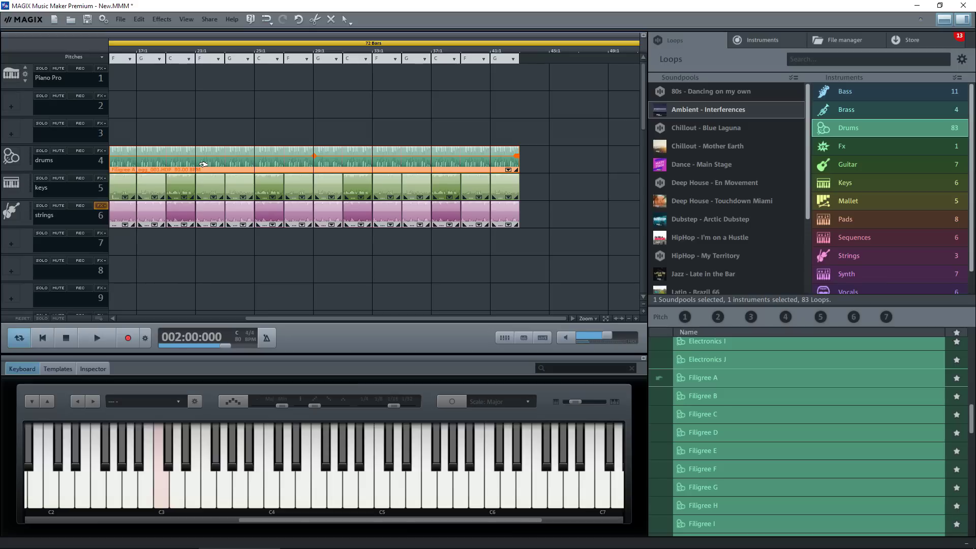
Try lengthening a copy of the last keys clip on track 8 to about bar 50, and delete the copy.
left_click(300, 189)
left_click_drag(300, 189, 365, 191)
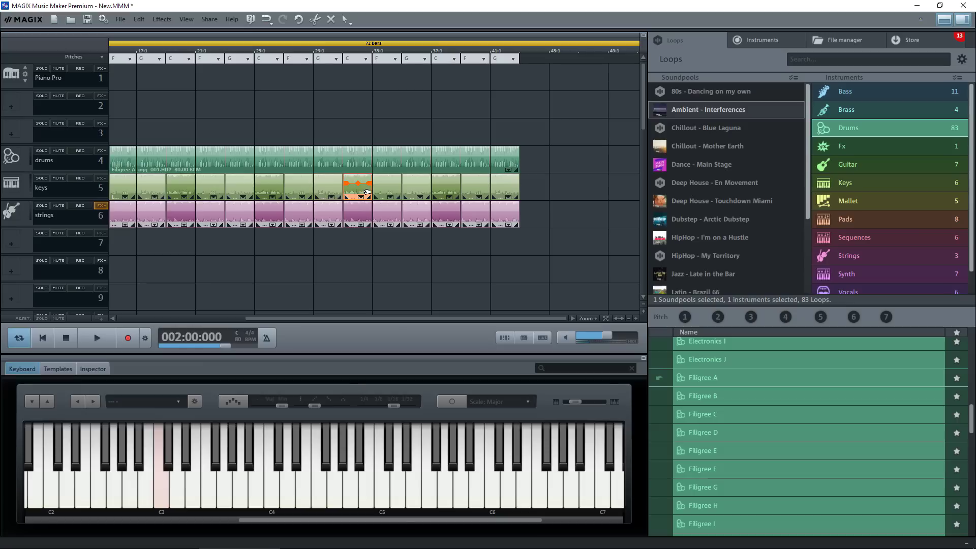
left_click_drag(451, 199, 509, 190)
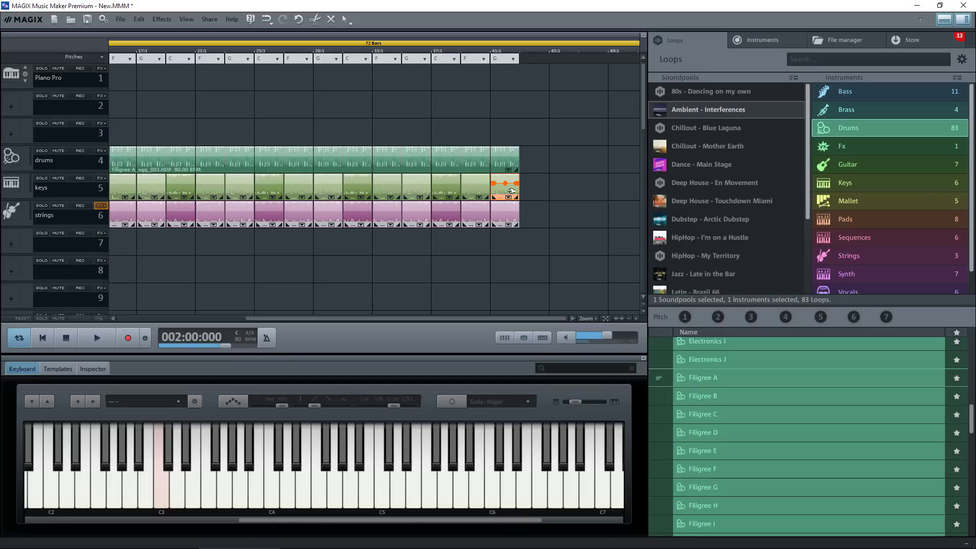
left_click_drag(507, 189, 469, 271)
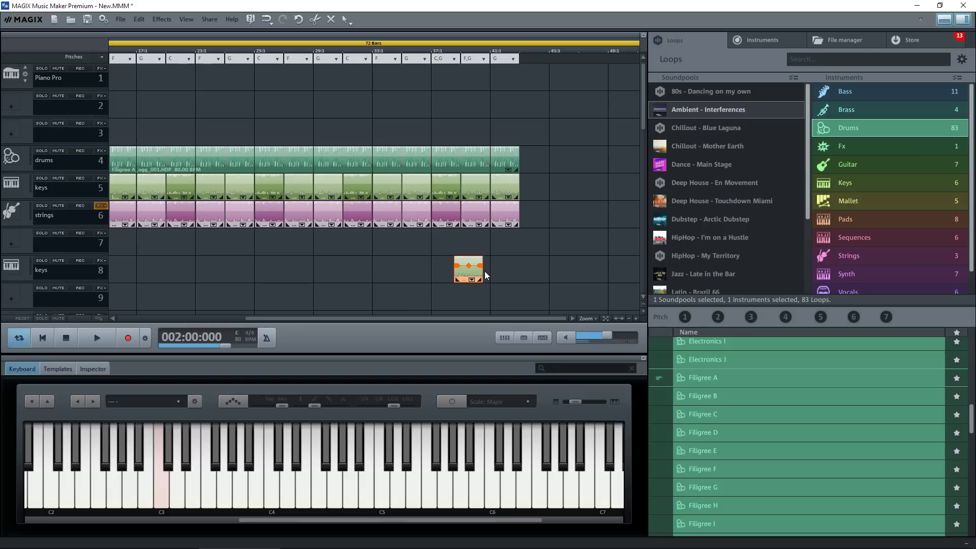
left_click_drag(482, 272, 631, 273)
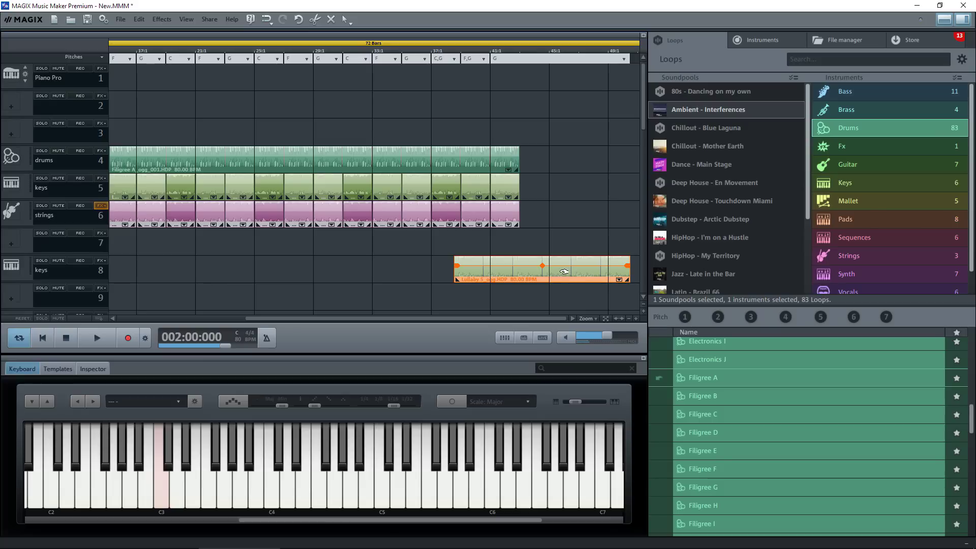
key("Delete")
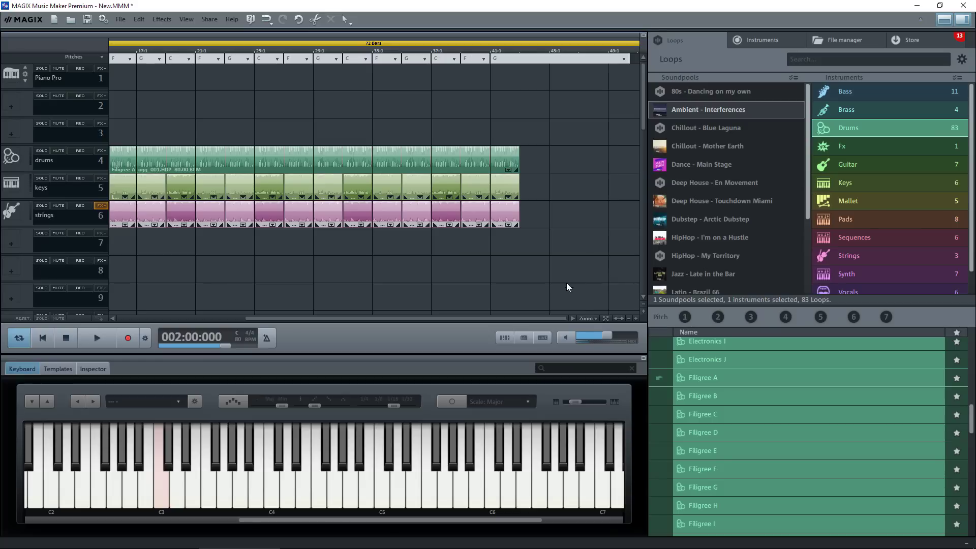
Fit the entire project in the timeline and play the arrangement from bar 7, and again from bar 11 into the drums.
left_click(585, 319)
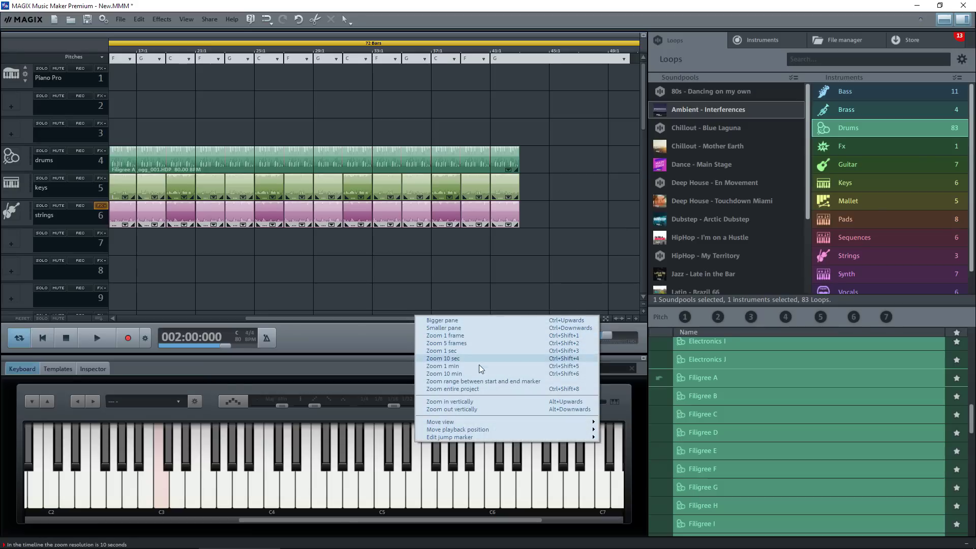
left_click(450, 389)
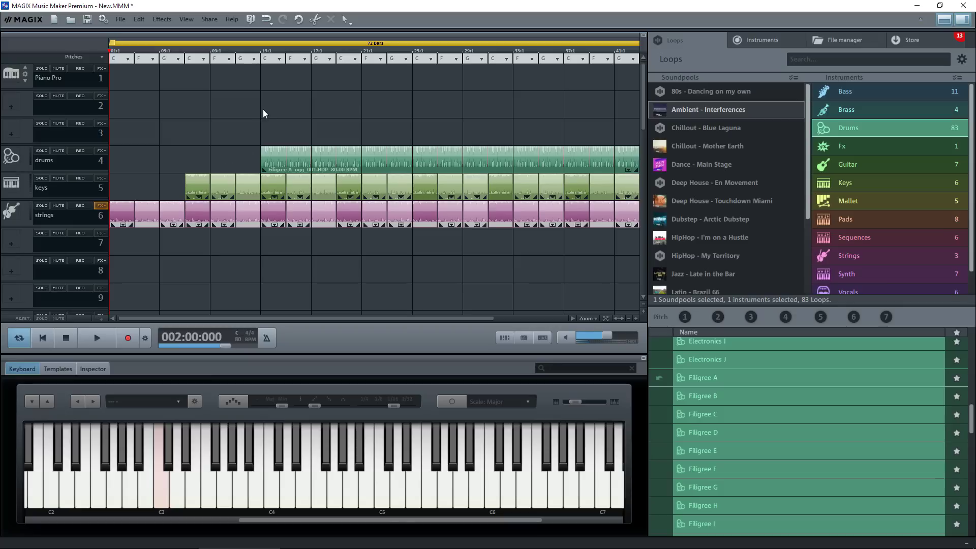
left_click(184, 50)
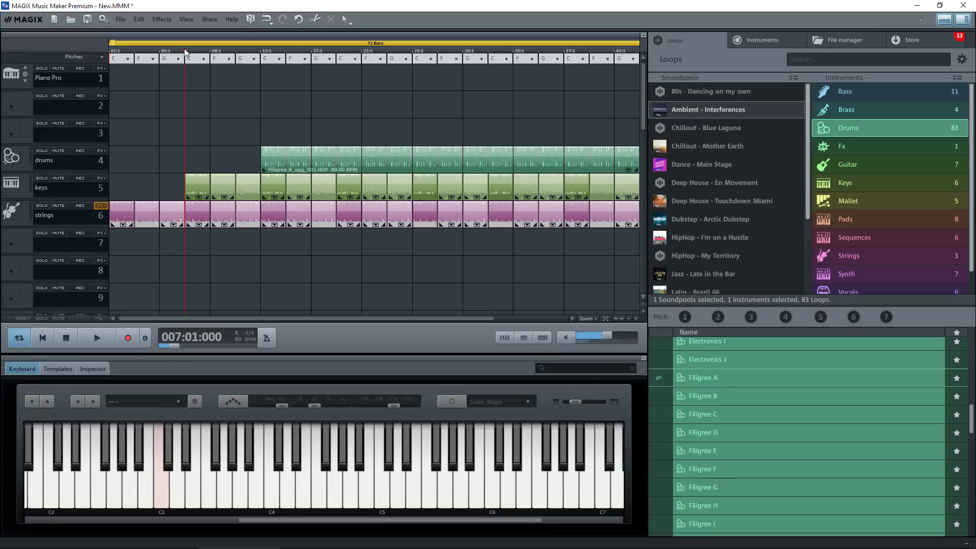
key("space")
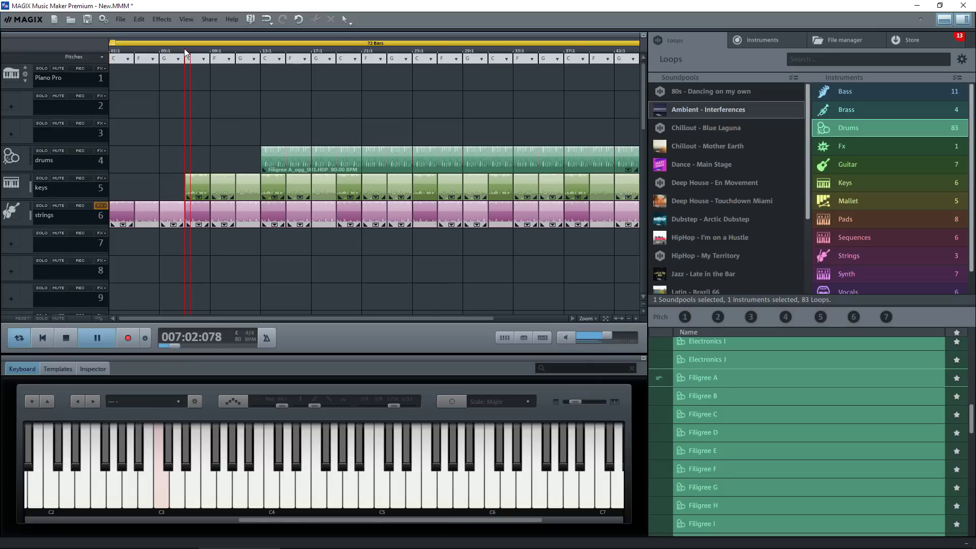
key("space")
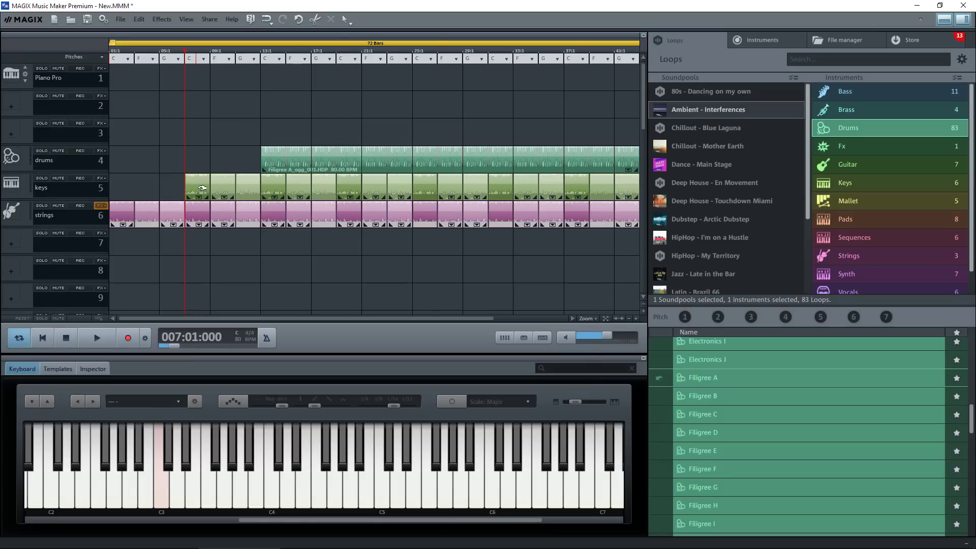
left_click(246, 53)
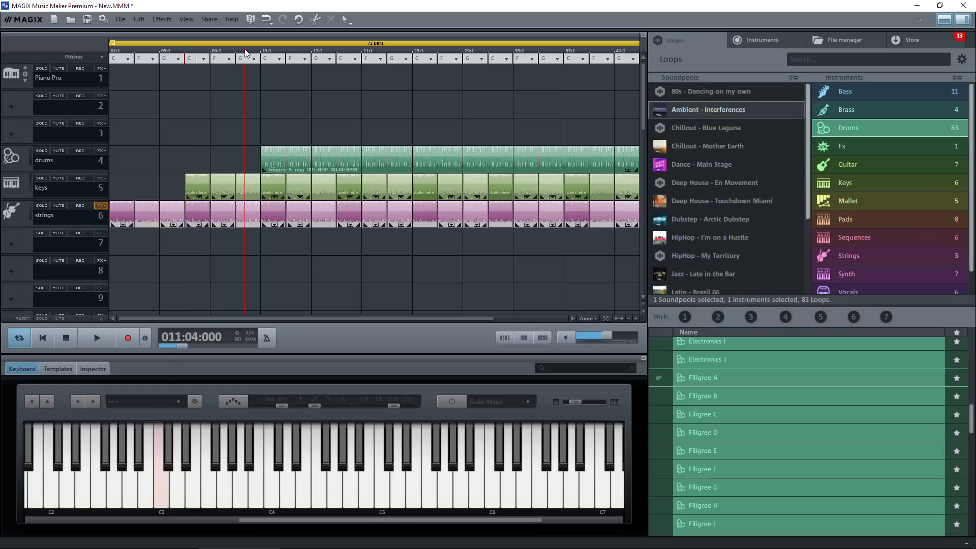
key("space")
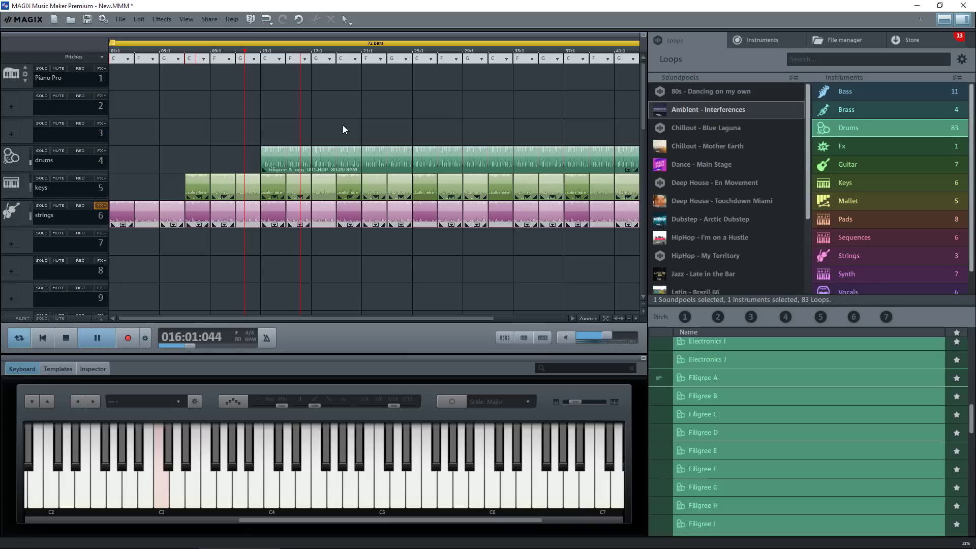
key("space")
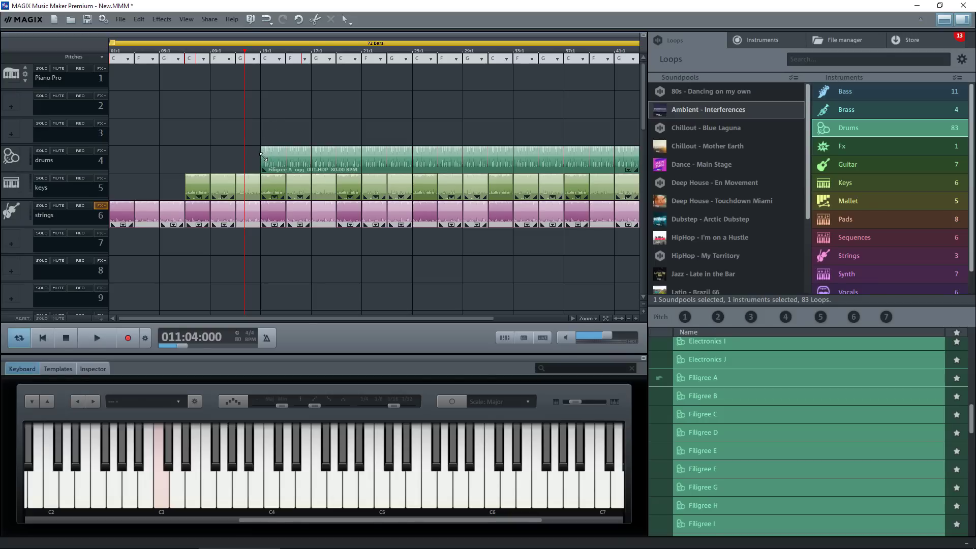
Preview the Highway bass loop and place it three times in a row on track 3 from bar 13, using pitches 1, 4 and 5.
left_click(842, 92)
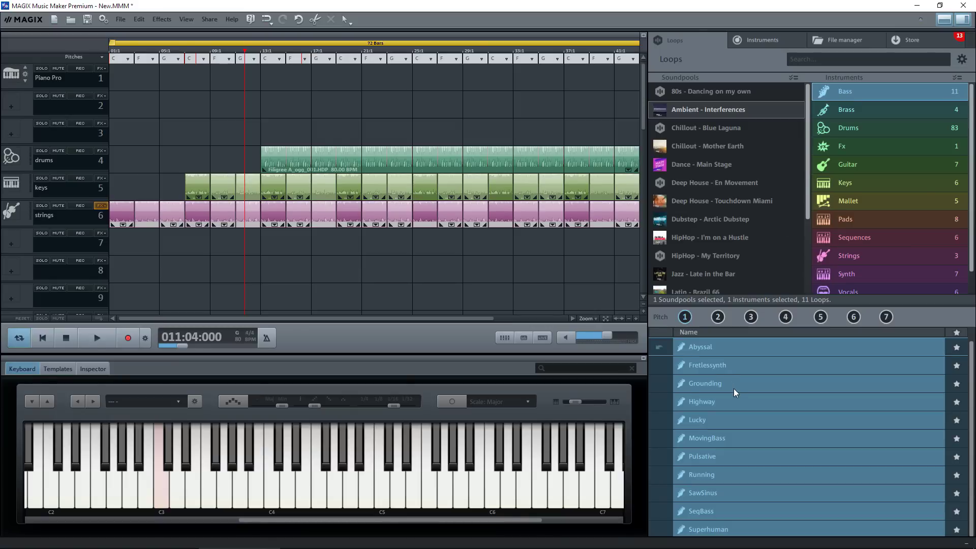
left_click(695, 402)
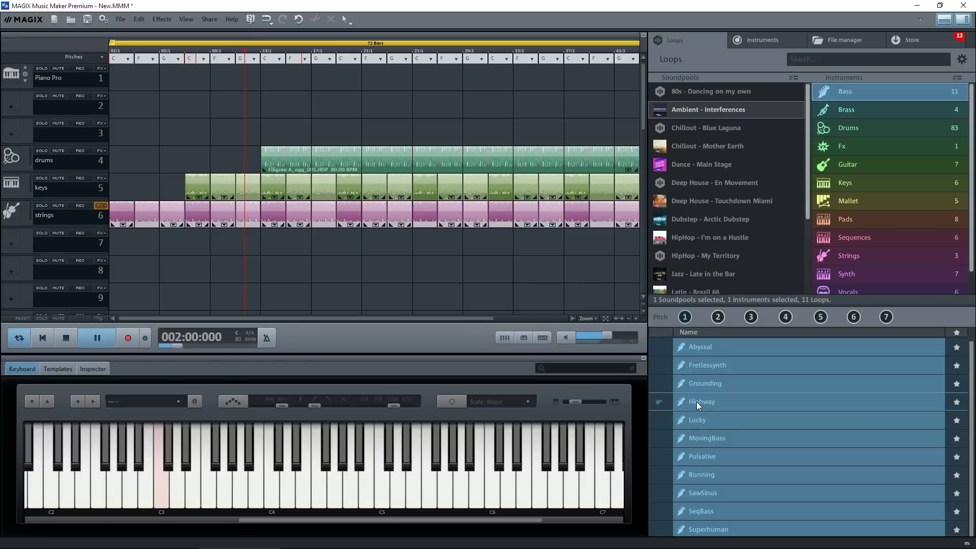
left_click(698, 401)
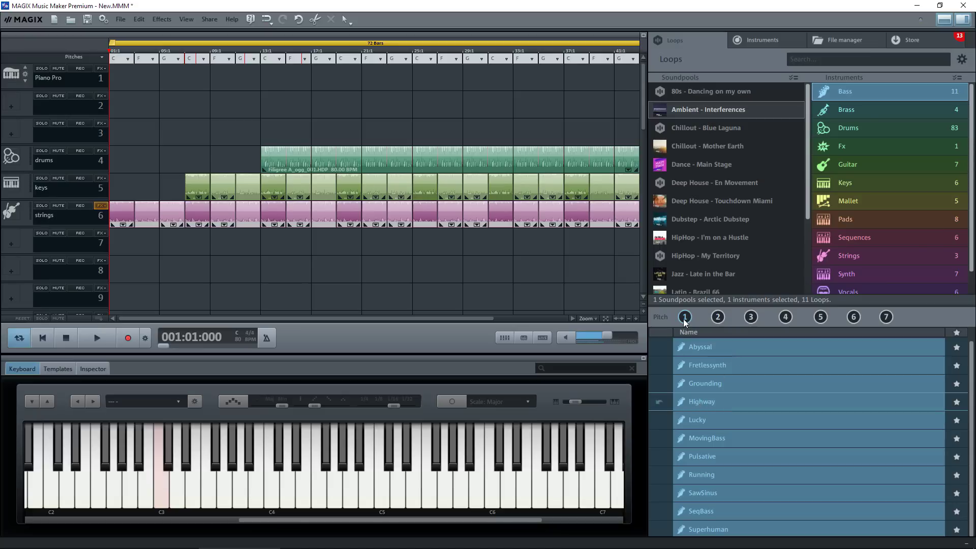
left_click_drag(691, 404, 273, 131)
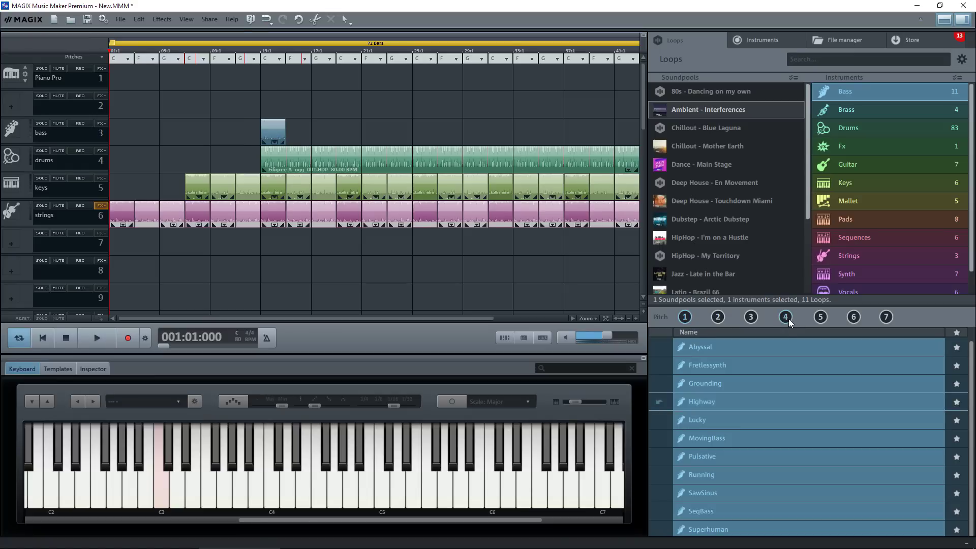
left_click_drag(789, 319, 299, 135)
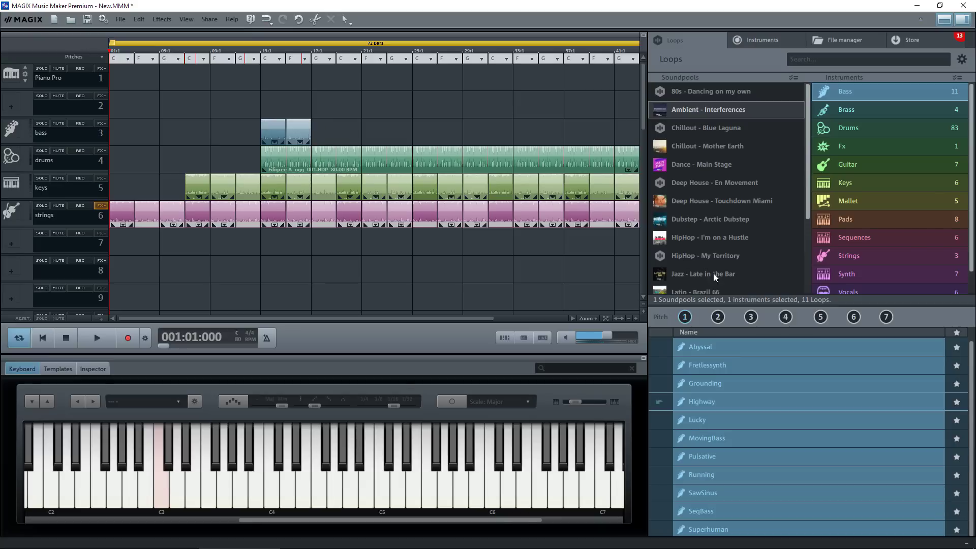
left_click_drag(822, 318, 325, 130)
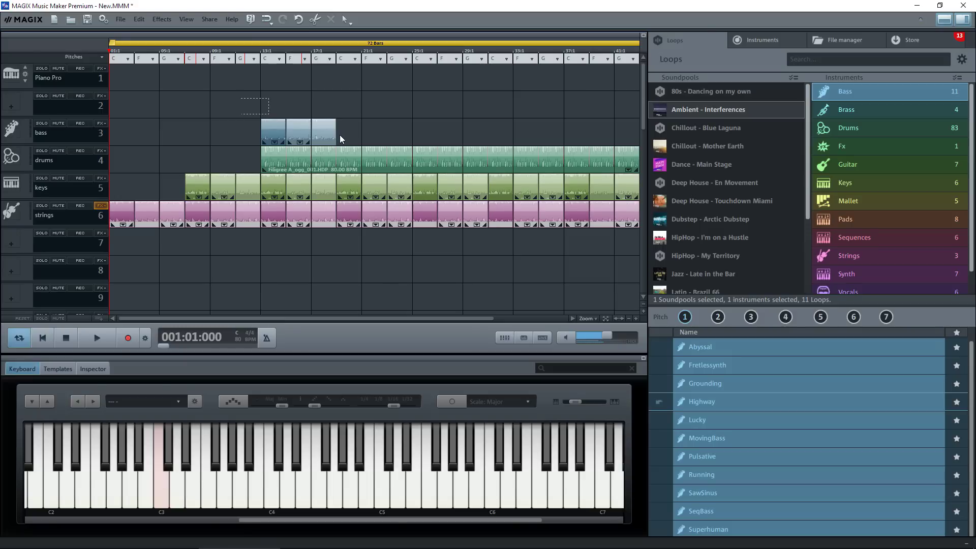
Copy the three Highway clips along track 3 to the end of the arrangement, and play the mix from bar 12.
left_click_drag(347, 134, 346, 134)
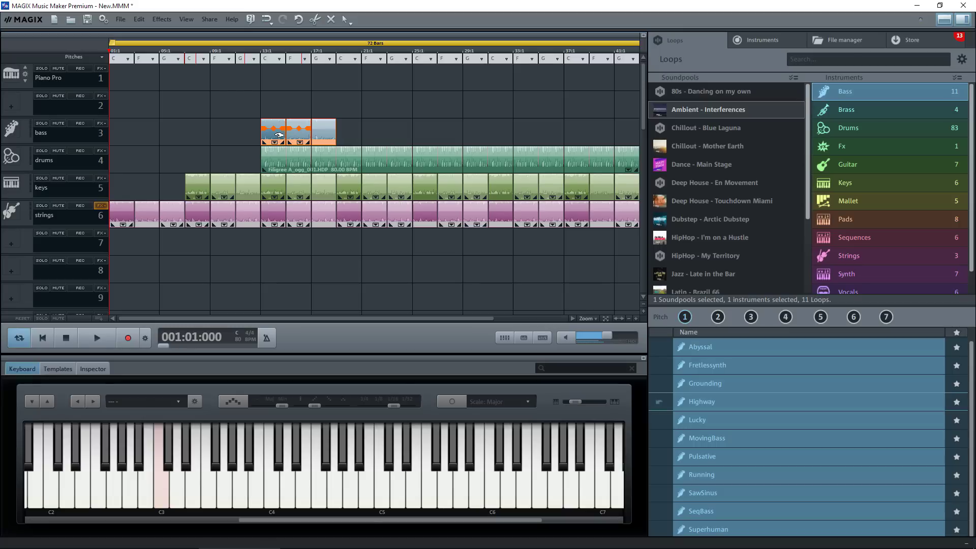
left_click_drag(278, 134, 577, 143)
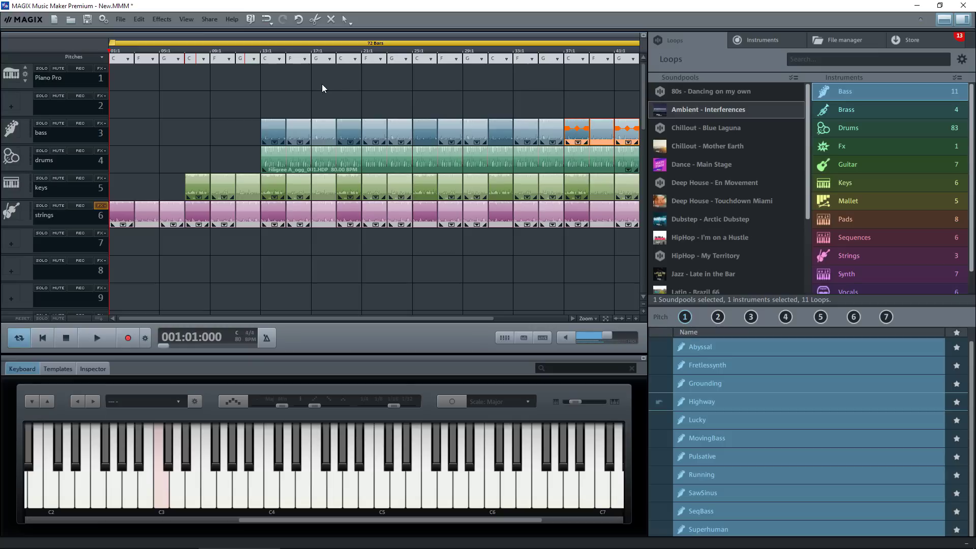
left_click(247, 48)
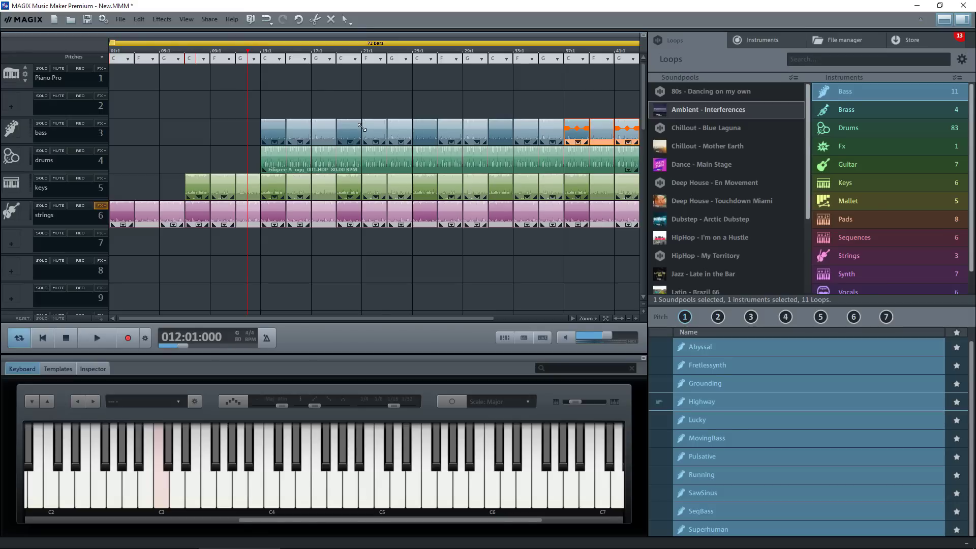
key("space")
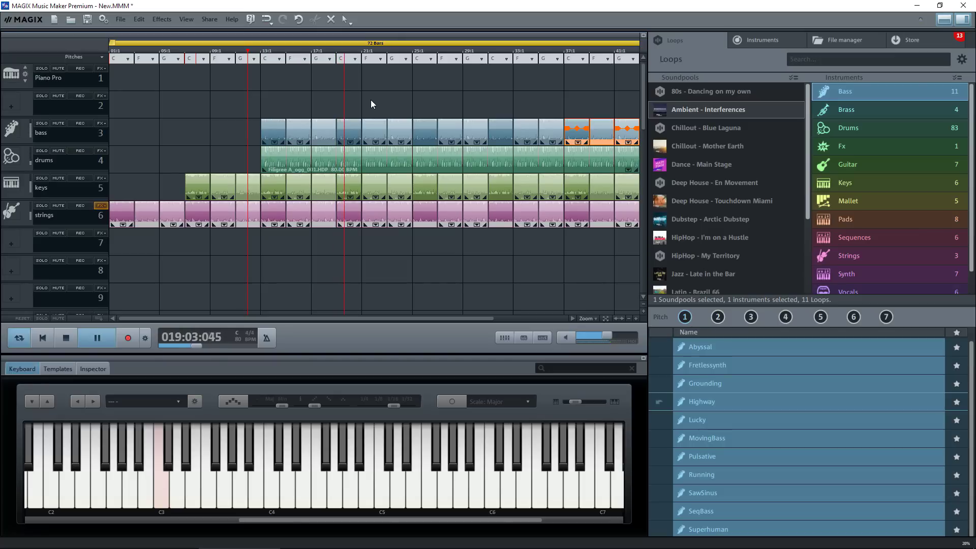
key("space")
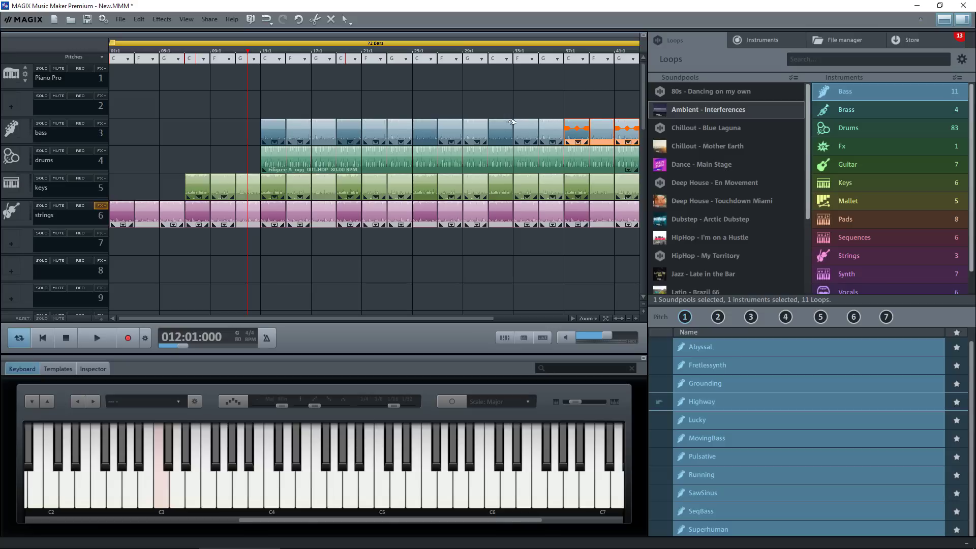
Preview the Ambient - Interferences sequence loops, including Amphibian, Blow, CaveSeq and SwingTB, and replay Blow.
left_click(853, 240)
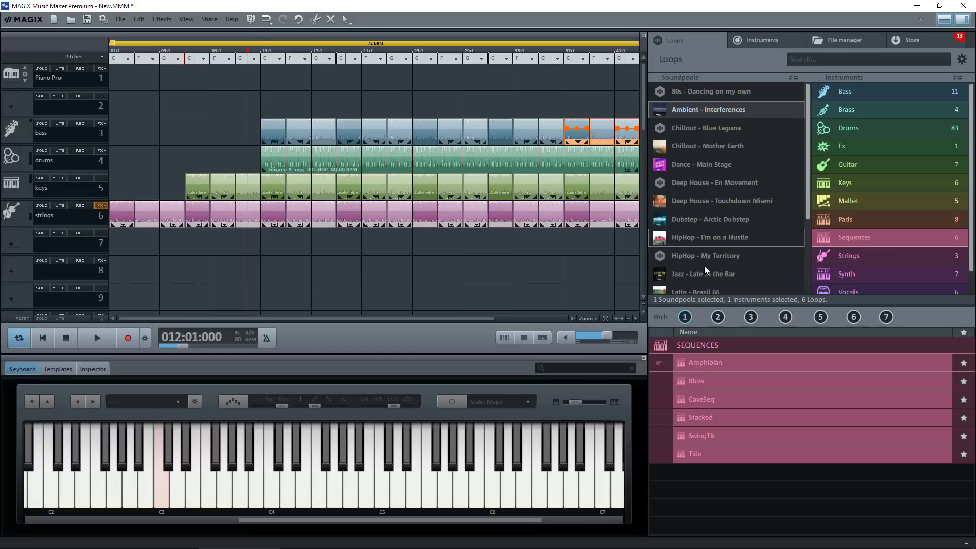
left_click(688, 109)
left_click(681, 364)
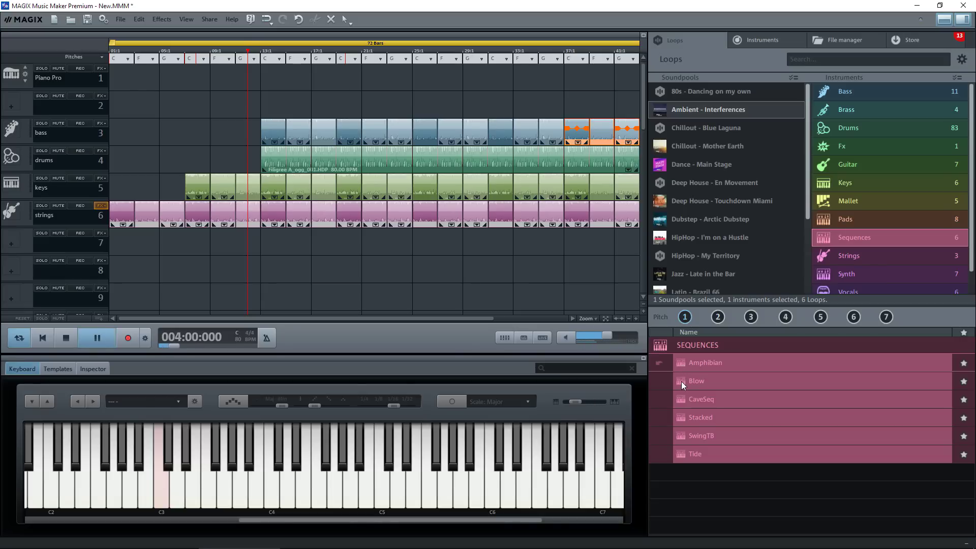
left_click(681, 381)
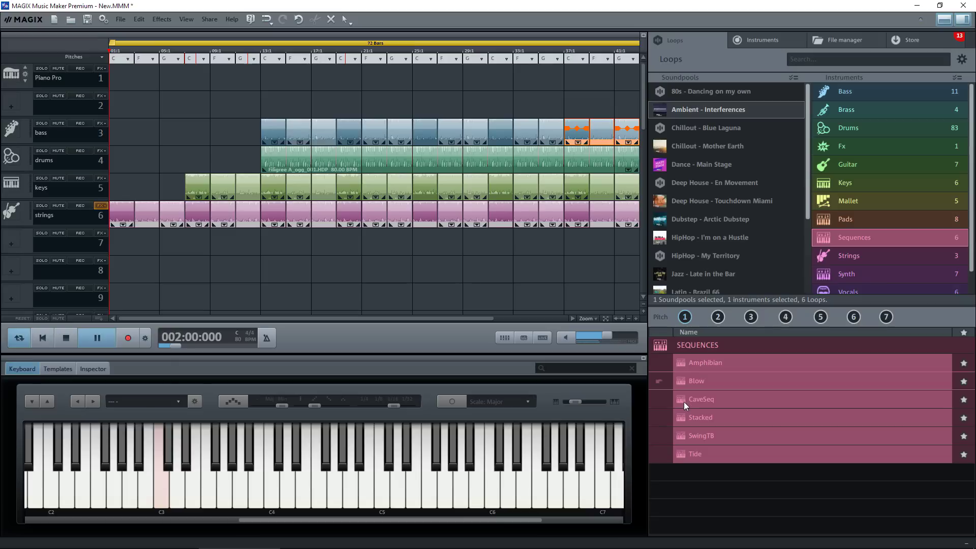
left_click(681, 399)
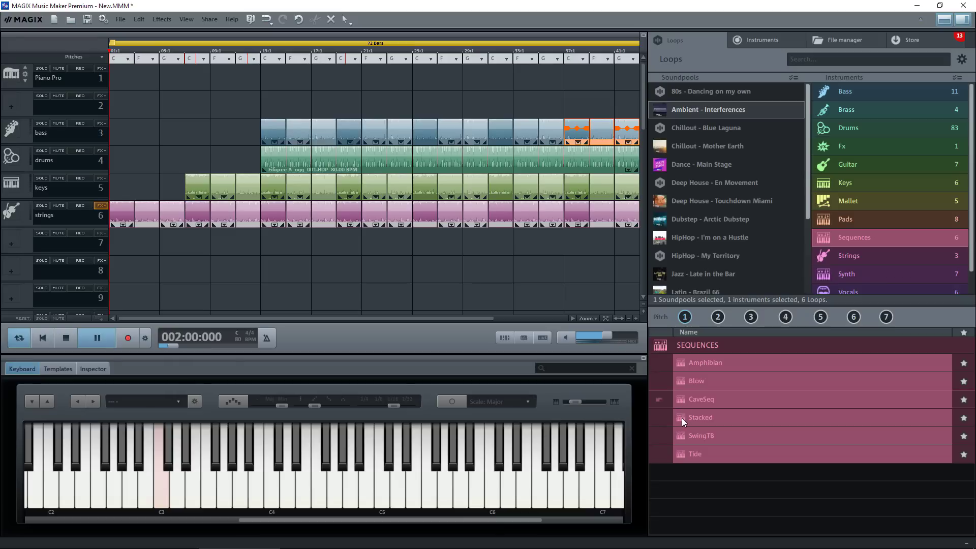
left_click(682, 436)
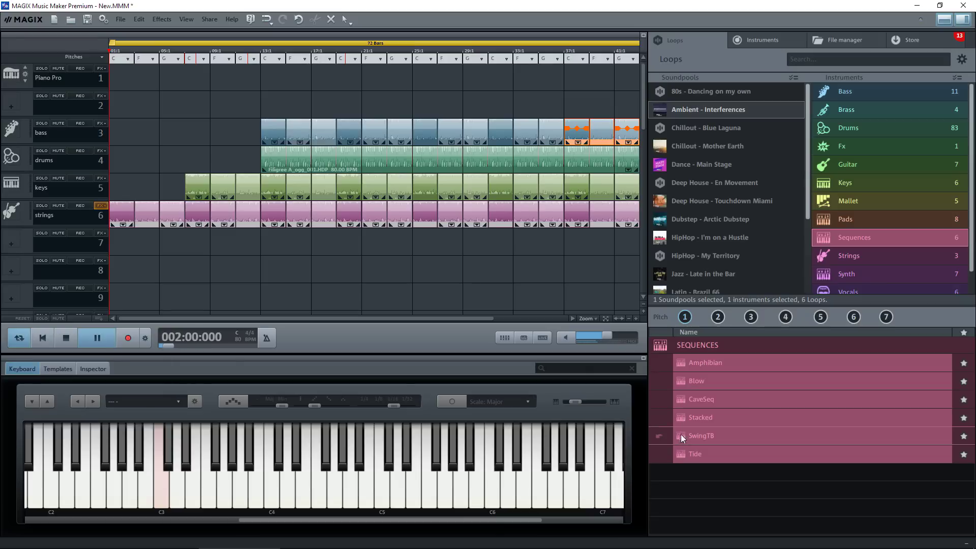
left_click(680, 381)
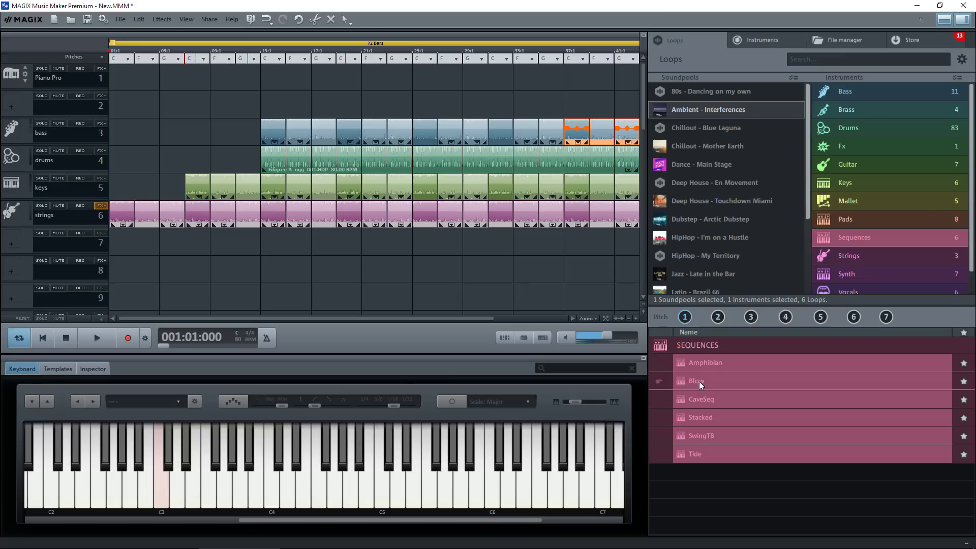
Place the Blow sequence loop three times in a row on track 7 from bar 19, using pitches 1, 4 and 5.
left_click_drag(698, 382, 351, 250)
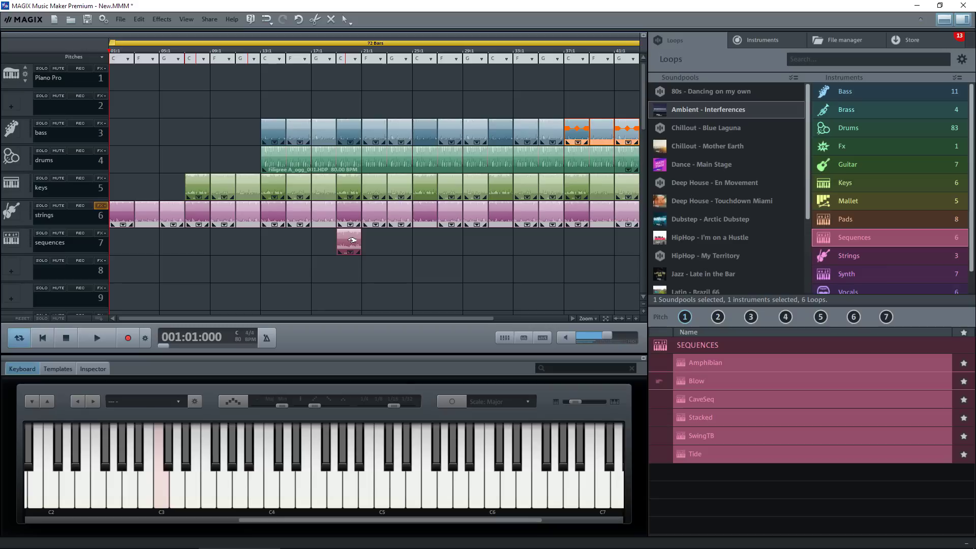
mouse_move(351, 242)
left_mouse_down()
mouse_move(348, 86)
mouse_move(349, 238)
left_mouse_up()
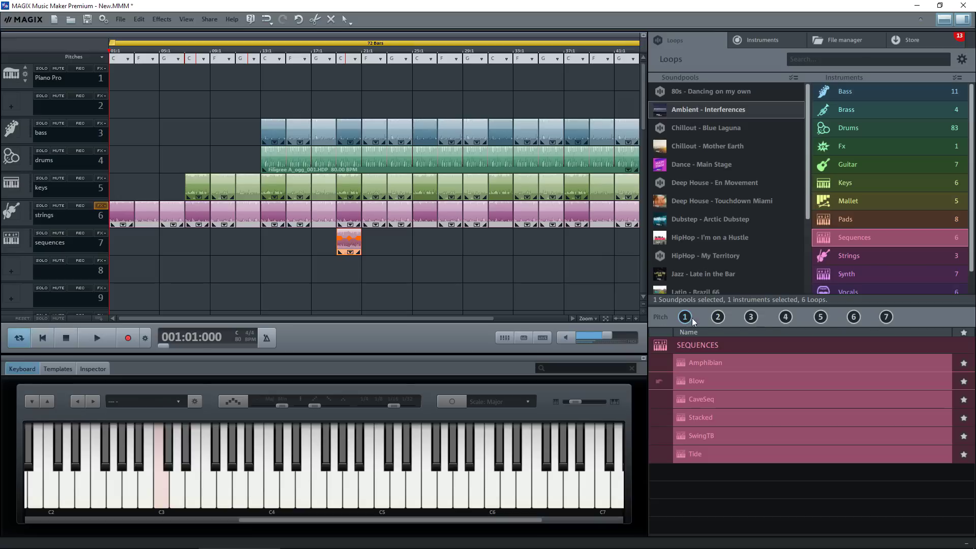
left_click_drag(786, 319, 383, 251)
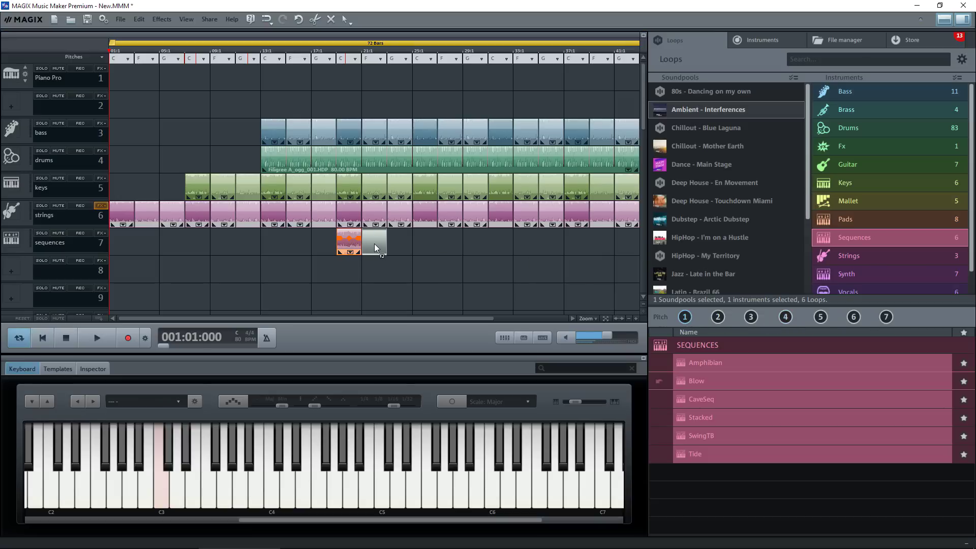
left_click_drag(823, 316, 427, 240)
Copy the three Blow clips along the rest of track 7, and play the mix from bar 17.
left_click(441, 271)
left_click_drag(443, 271, 336, 242)
left_click(439, 271)
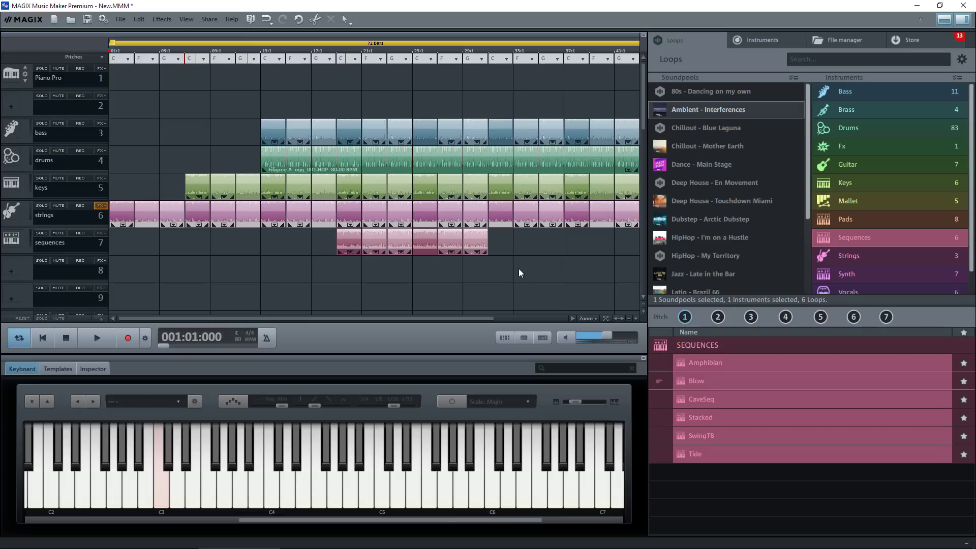
left_click_drag(389, 247, 499, 250)
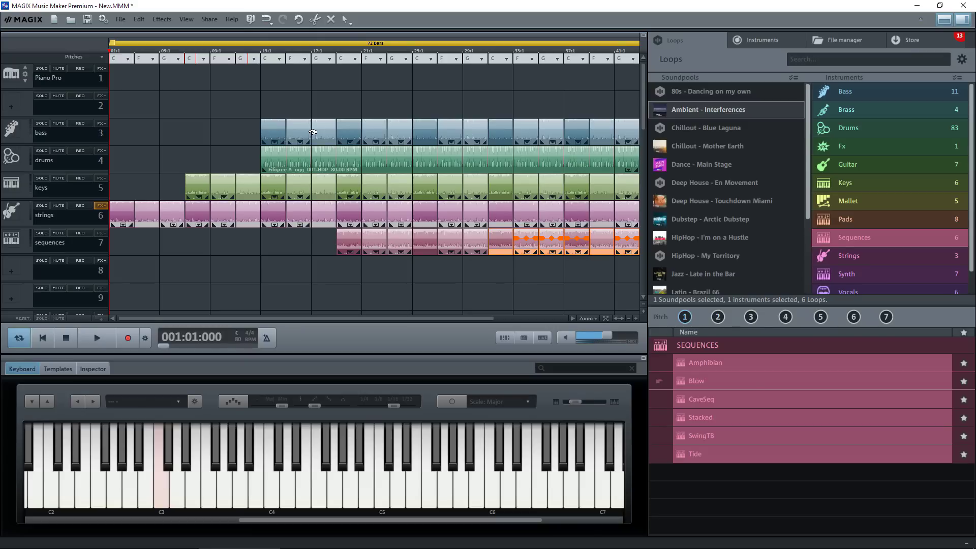
left_click(321, 53)
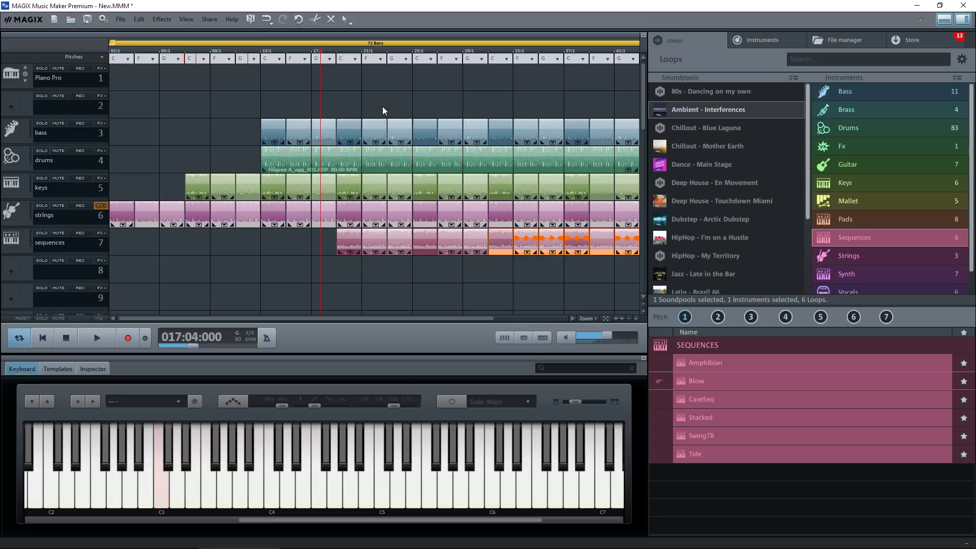
key("space")
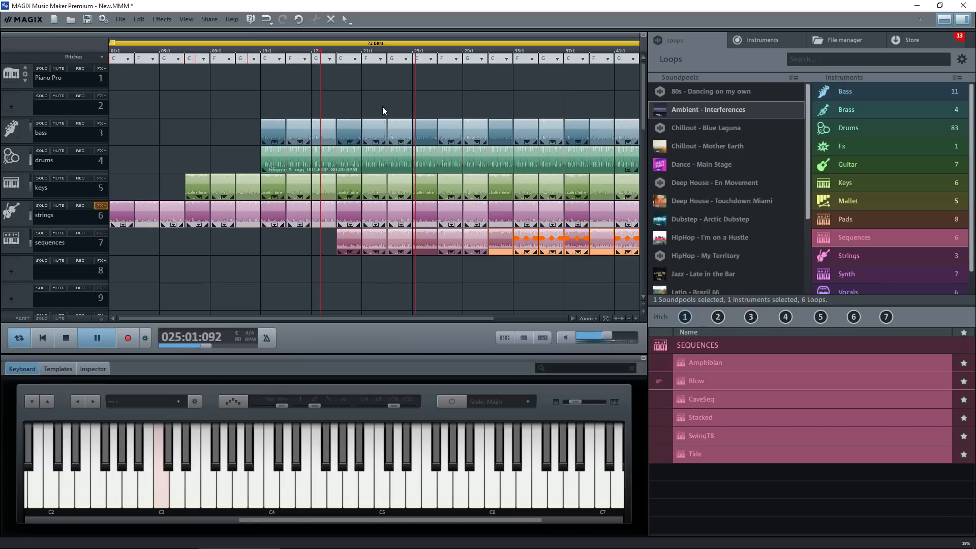
key("space")
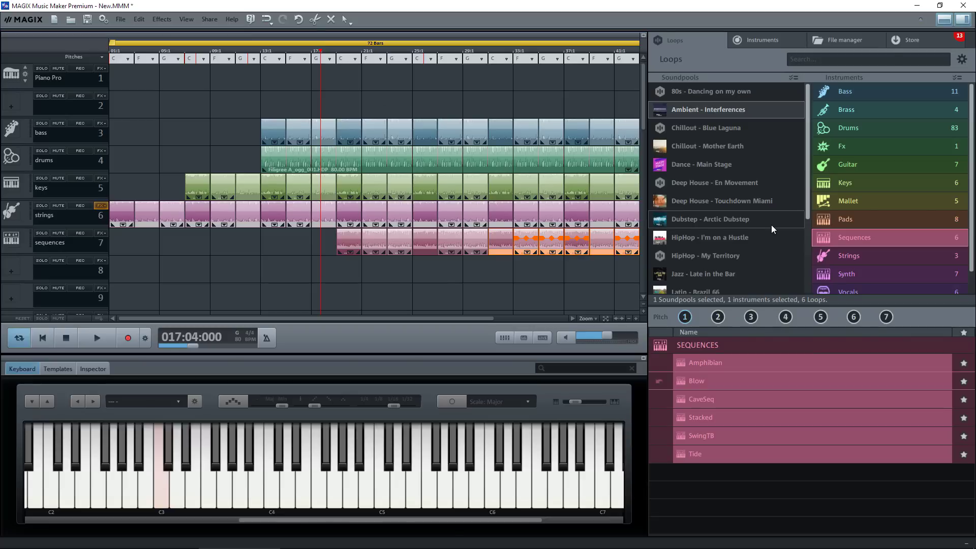
Preview the Glockenspiel mallet loop and place it three times in a row on track 8 from bar 25, using pitches 1, 4 and 5.
left_click(850, 201)
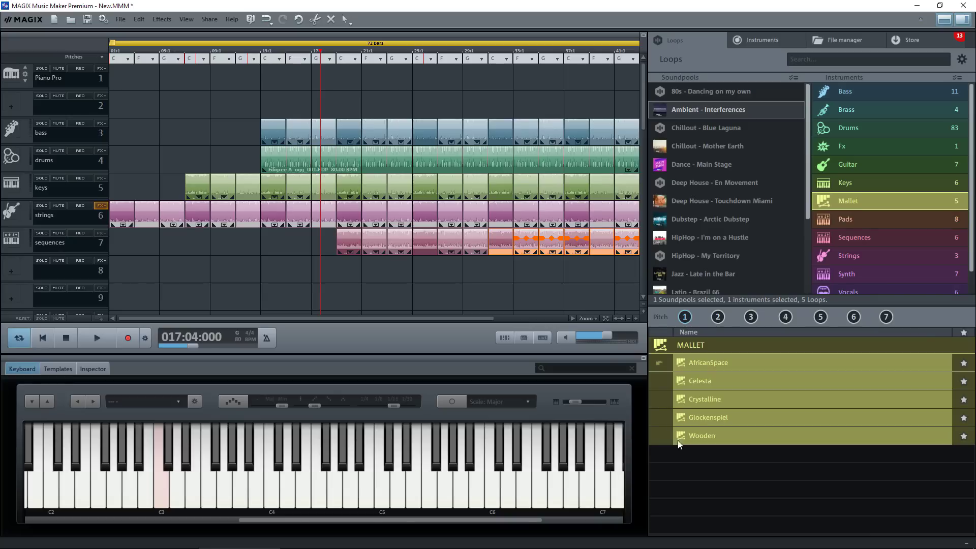
left_click(705, 418)
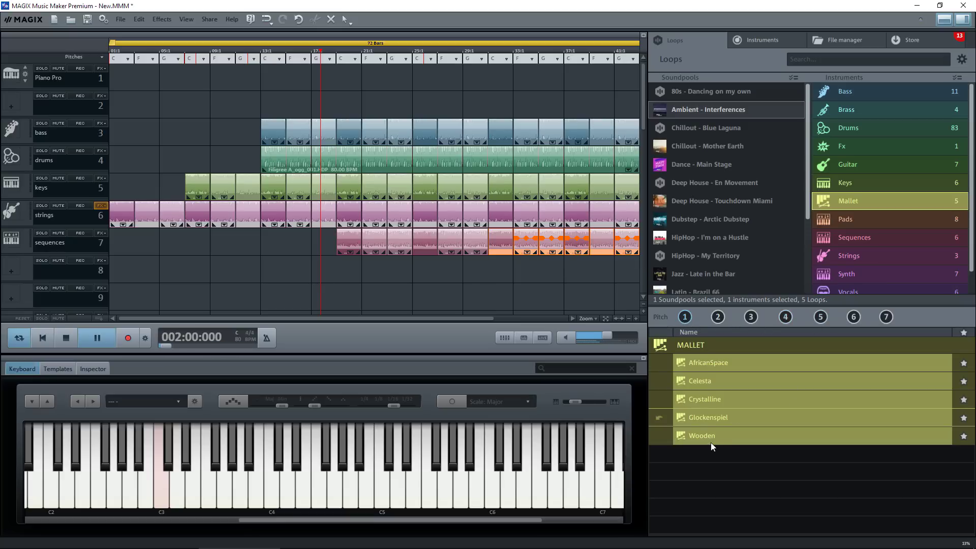
left_click_drag(700, 416, 518, 295)
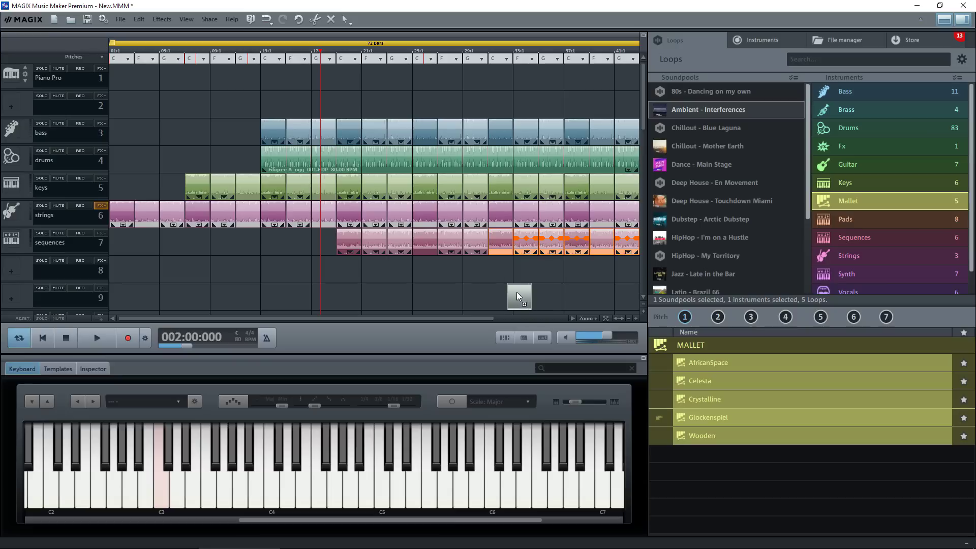
left_click_drag(468, 277, 449, 273)
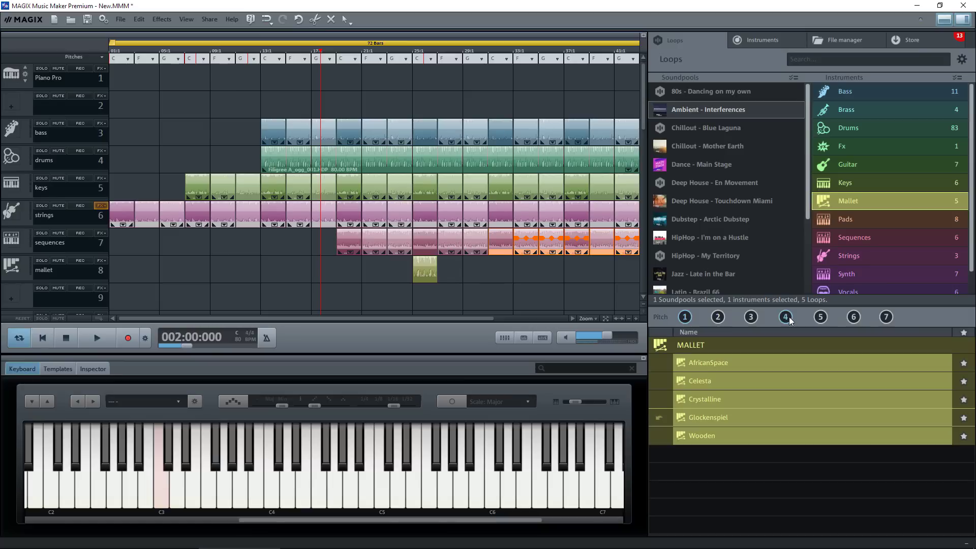
left_click_drag(789, 317, 459, 273)
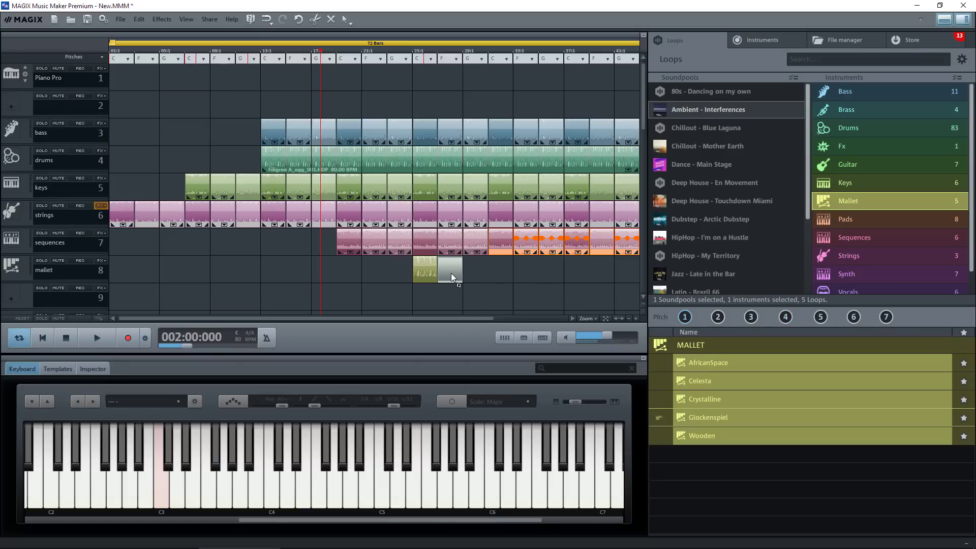
left_click_drag(823, 317, 483, 278)
Copy the three Glockenspiel clips along the rest of track 8, and play the mix from bar 23.
left_click(512, 297)
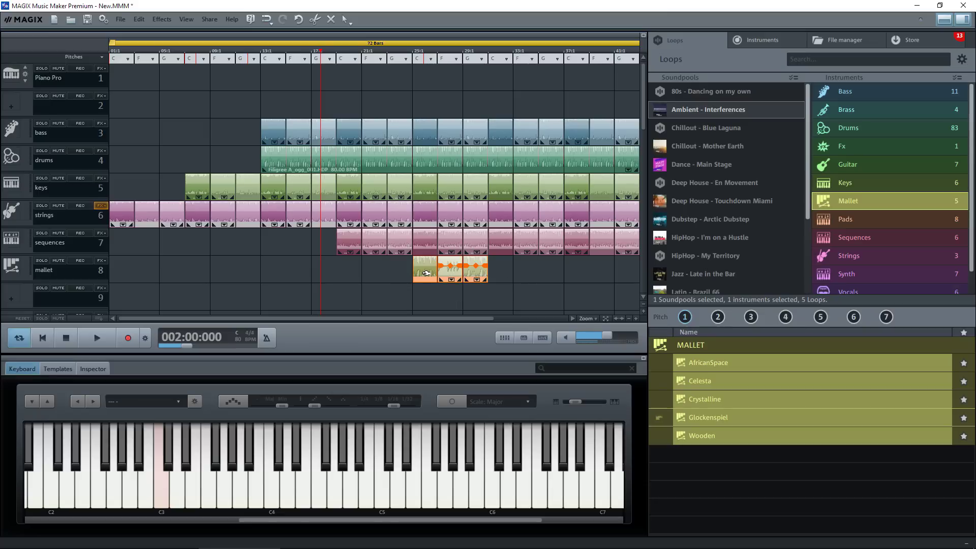
left_click_drag(426, 273, 580, 276)
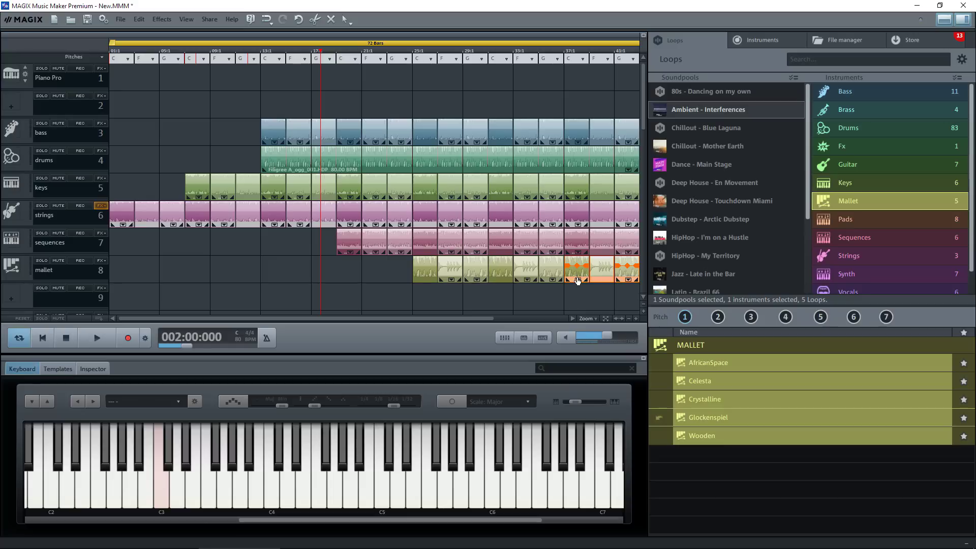
left_click(454, 305)
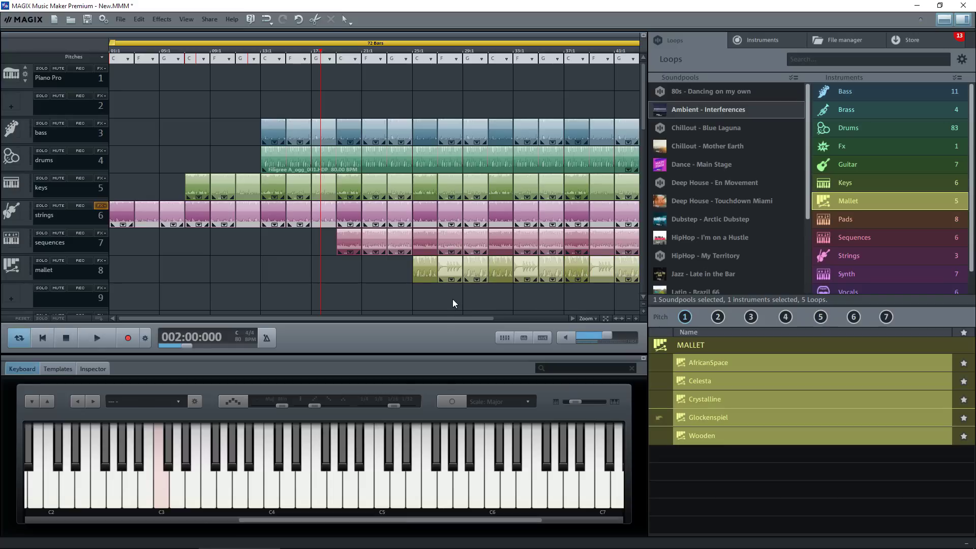
left_click(387, 59)
key("space")
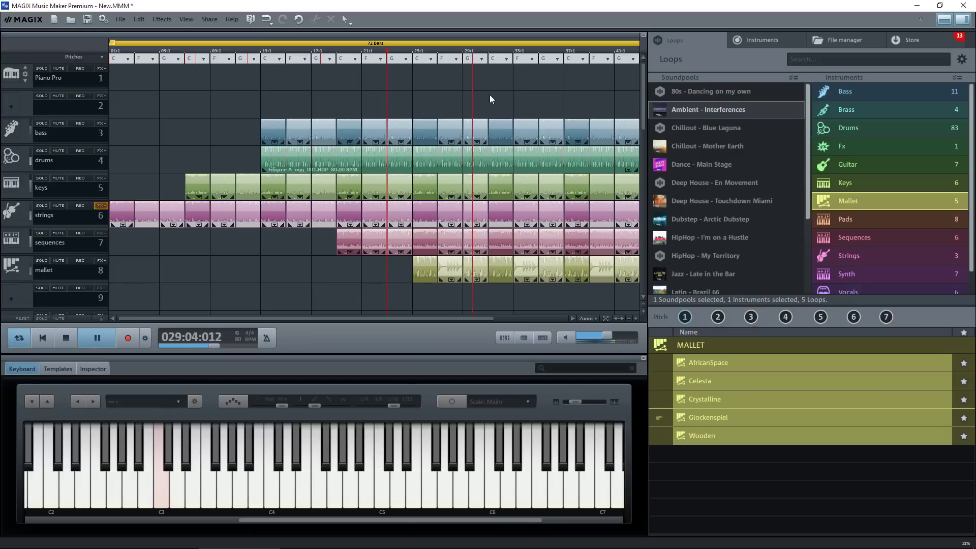
key("space")
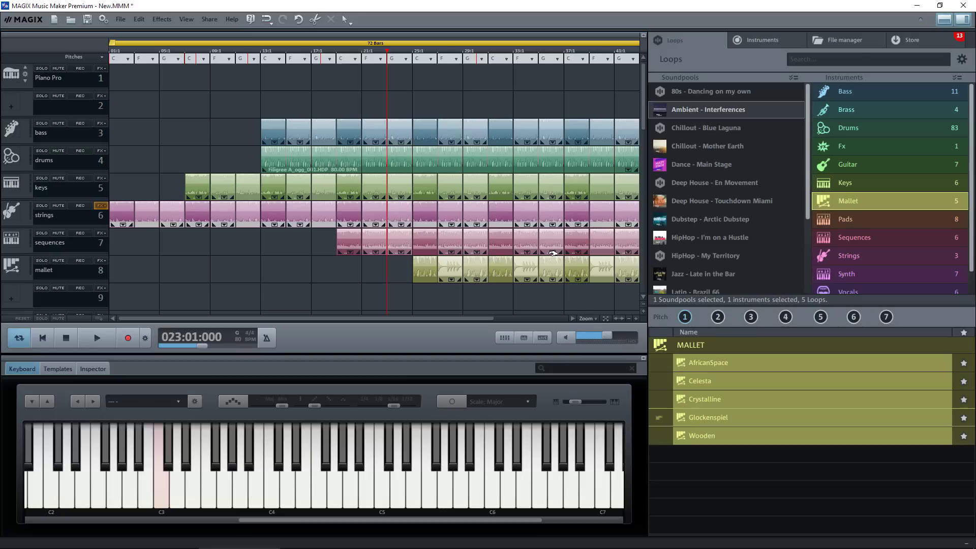
Preview the AcChord guitar loop and place it three times in a row on track 9 from bar 25, using pitches 1, 4 and 5.
left_click(845, 164)
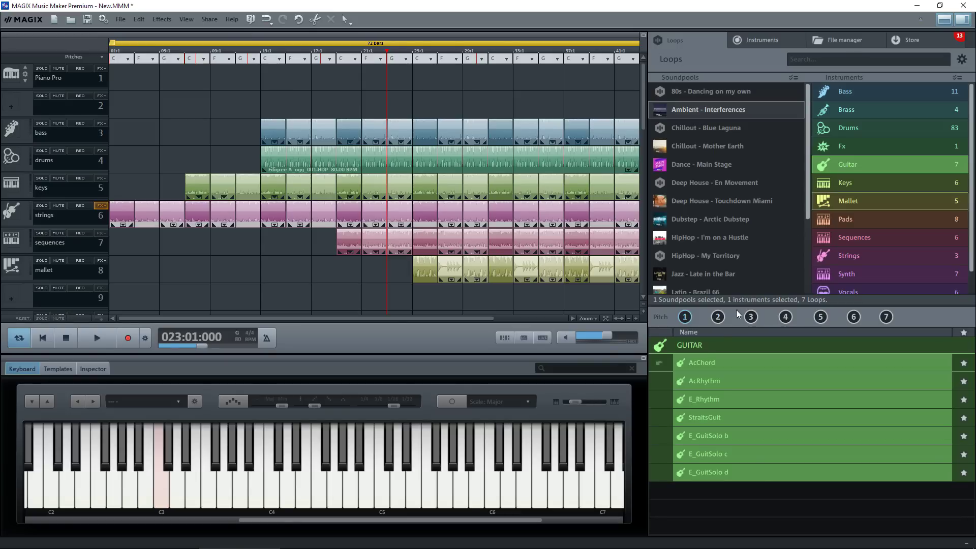
left_click(695, 362)
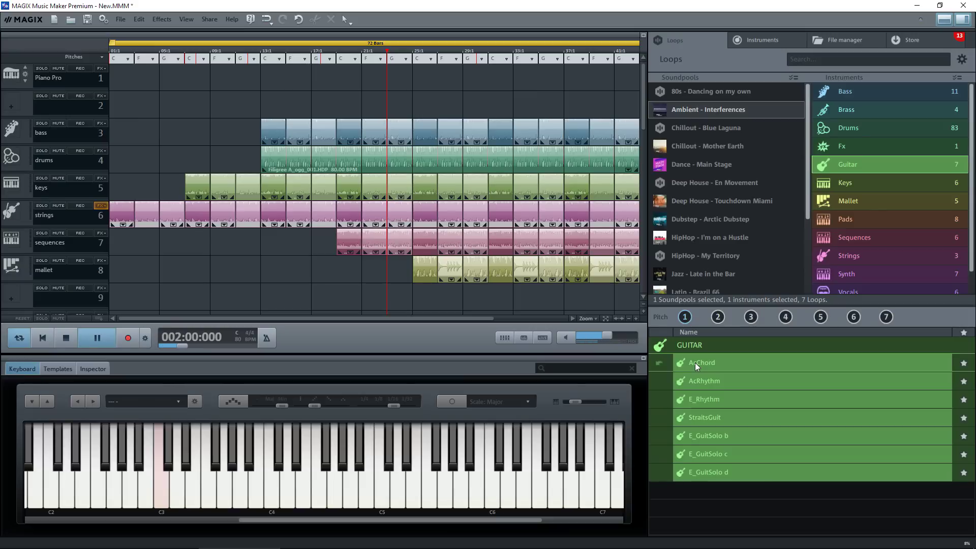
left_click(695, 362)
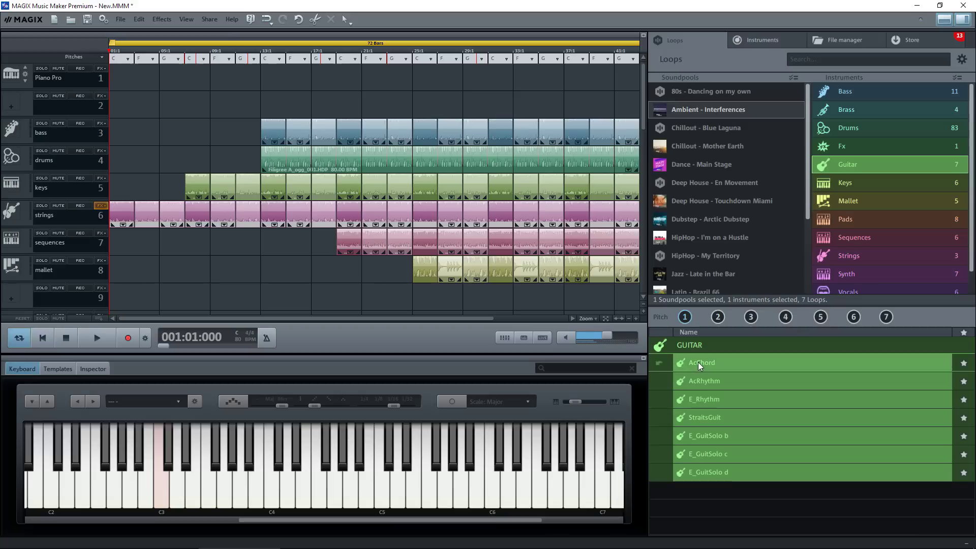
left_click_drag(700, 366, 424, 294)
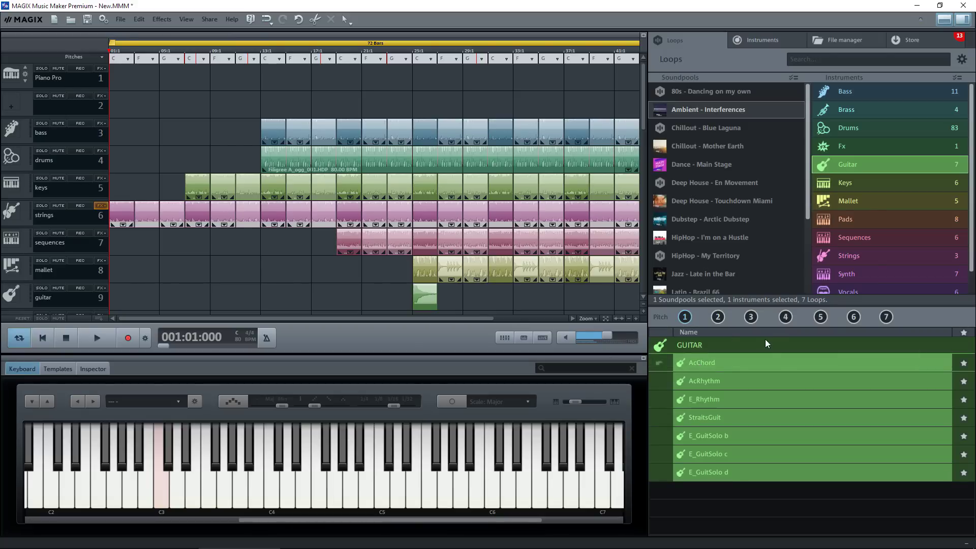
left_click(786, 318)
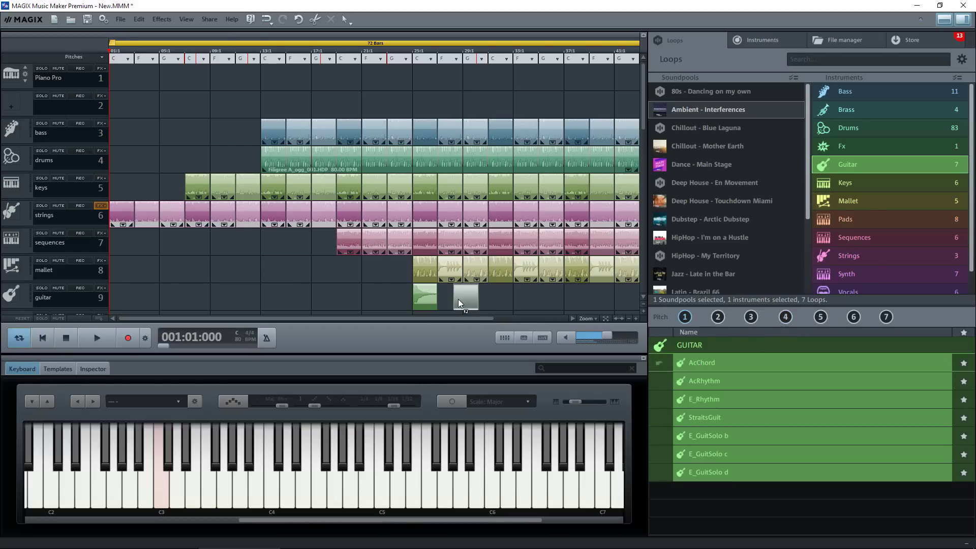
left_click_drag(450, 298, 450, 298)
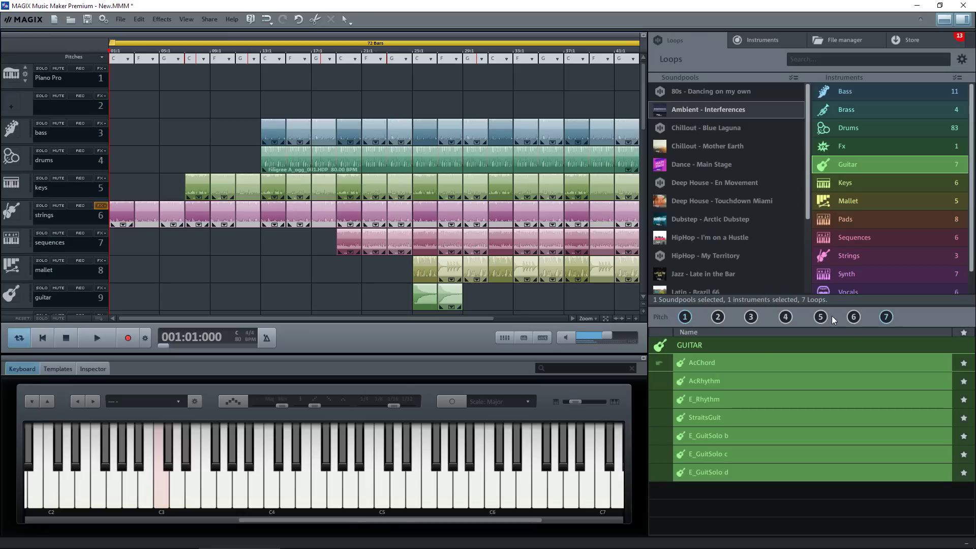
left_click(822, 316)
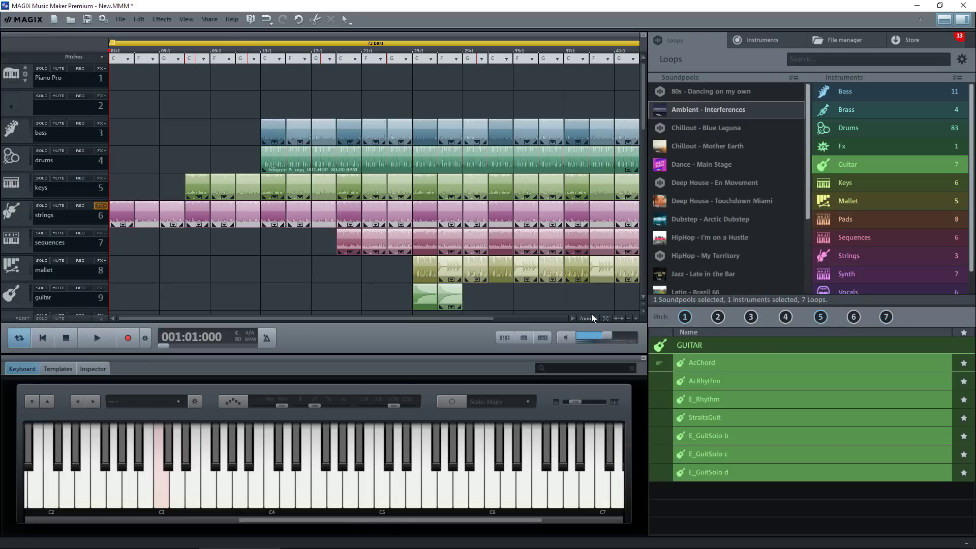
left_click(475, 298)
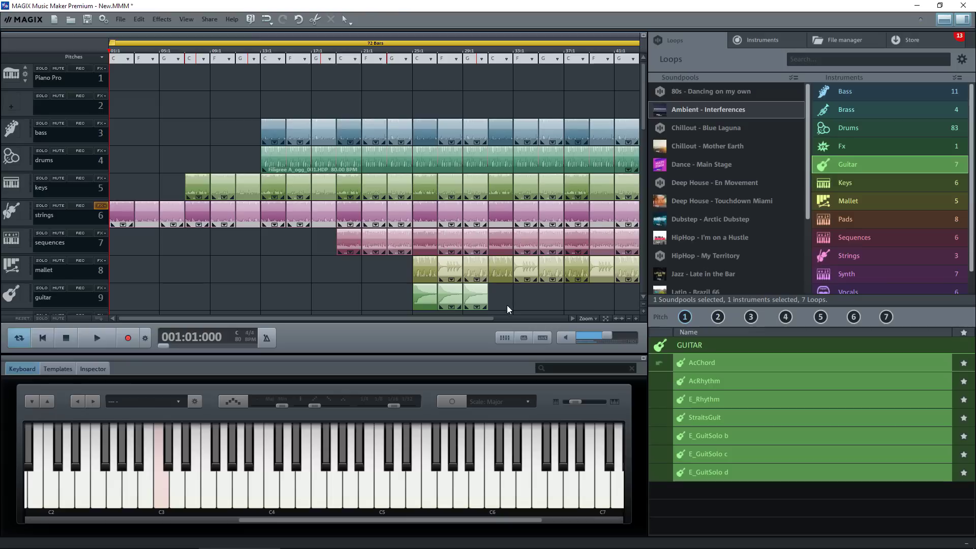
Copy the three AcChord clips along the rest of track 9, and clear the selection.
left_click_drag(438, 295, 398, 294)
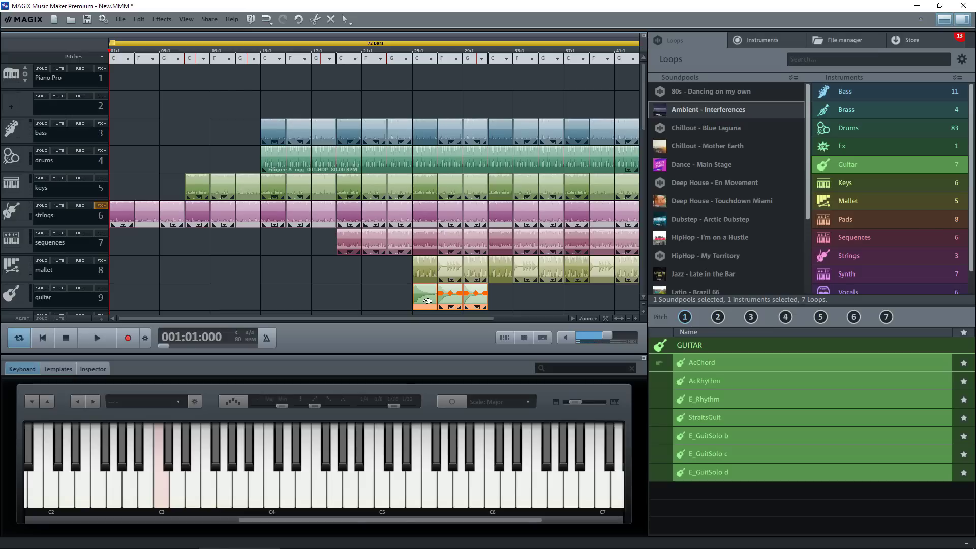
left_click_drag(427, 300, 578, 302)
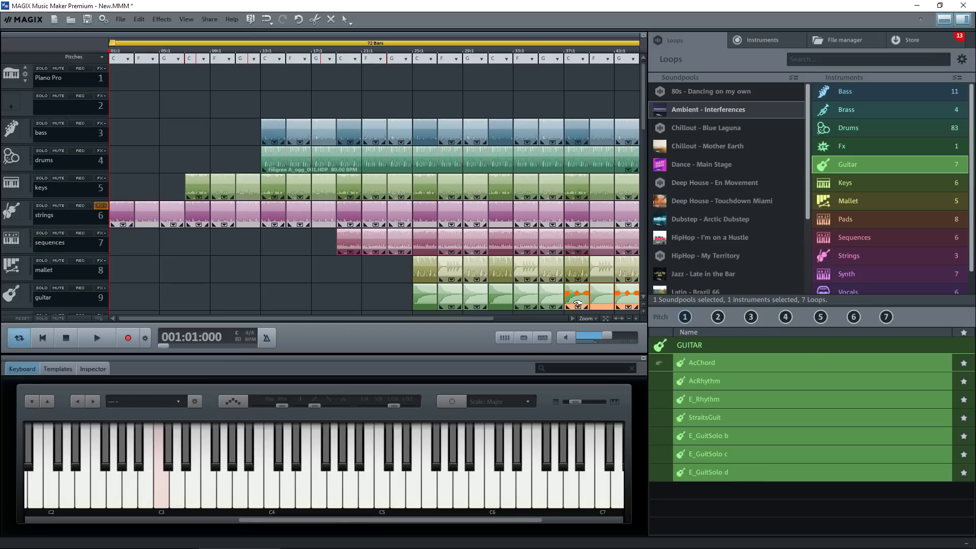
left_click(394, 297)
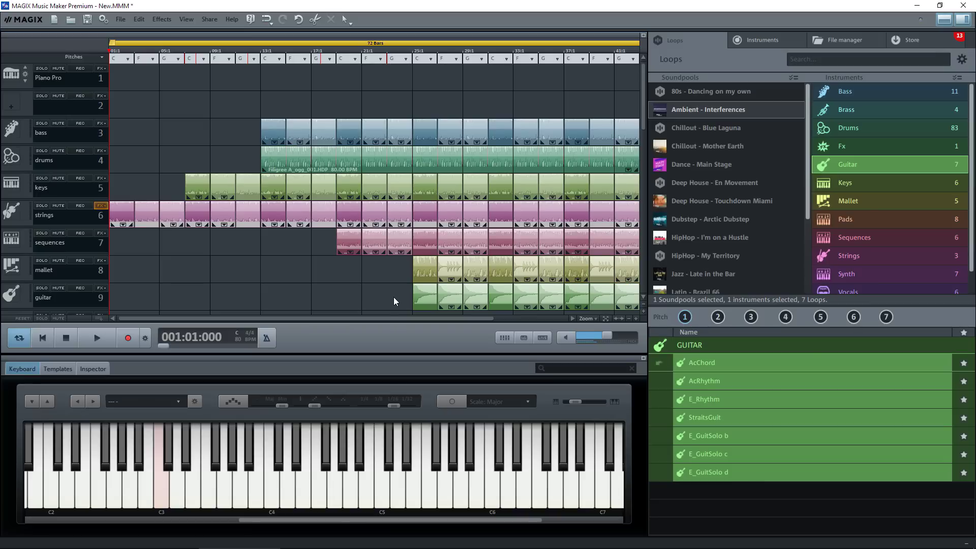
Play the mix from bar 23 to hear how the guitar track enters.
left_click(382, 50)
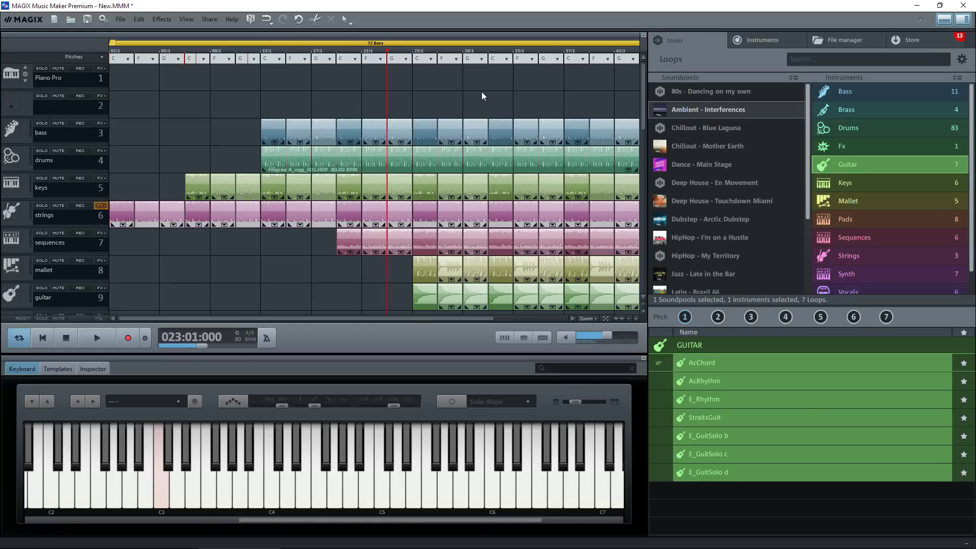
key("space")
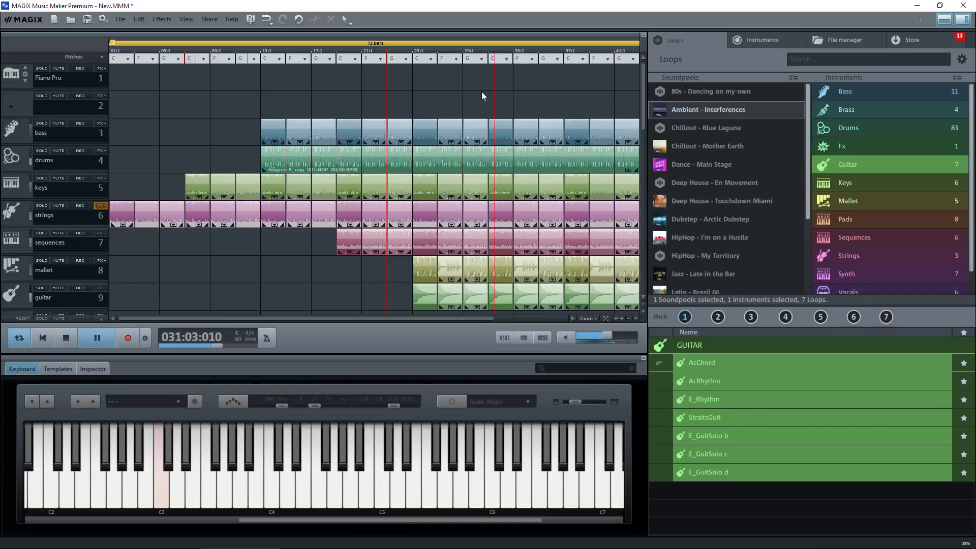
key("space")
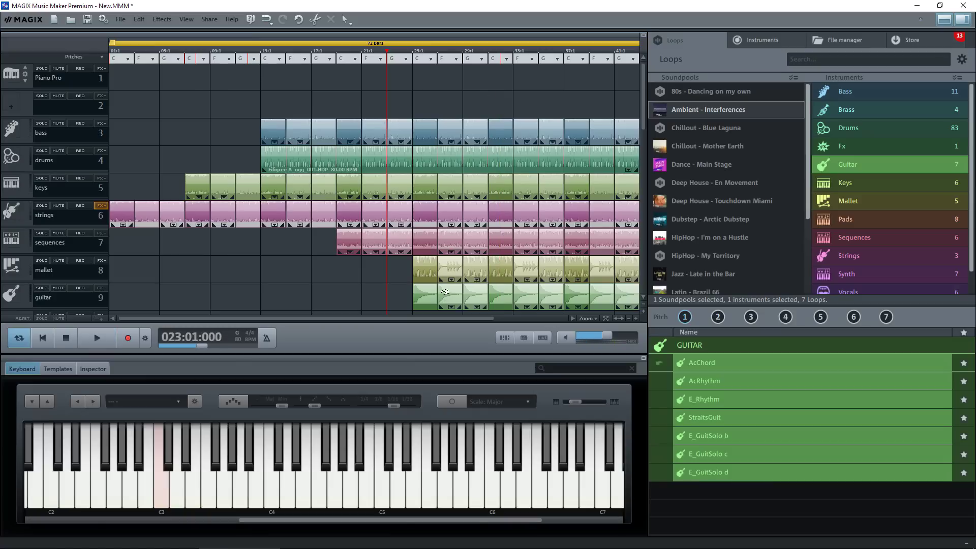
Raise the guitar track's Parametric EQ master gain to 4 dB in its audio effects rack, and close the rack.
left_click(100, 288)
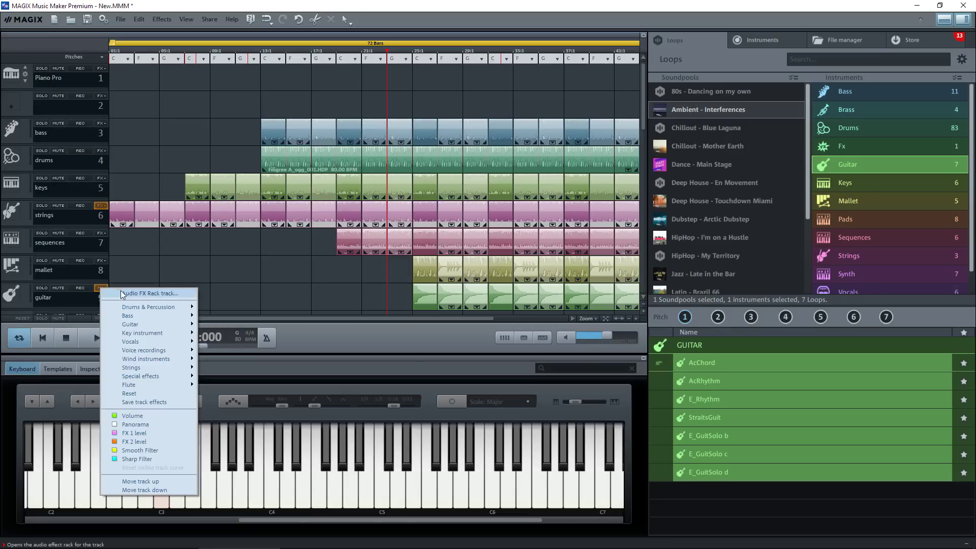
left_click(151, 293)
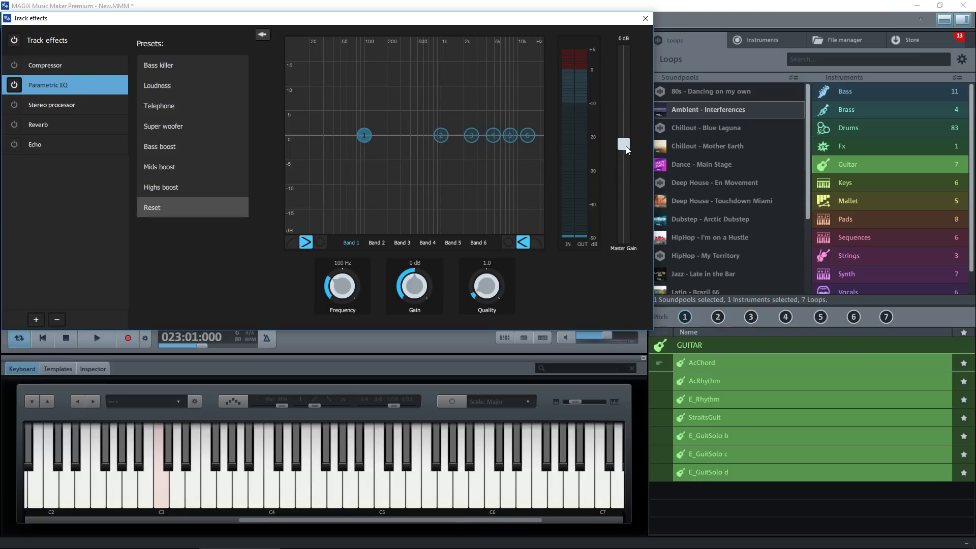
left_click_drag(625, 146, 622, 129)
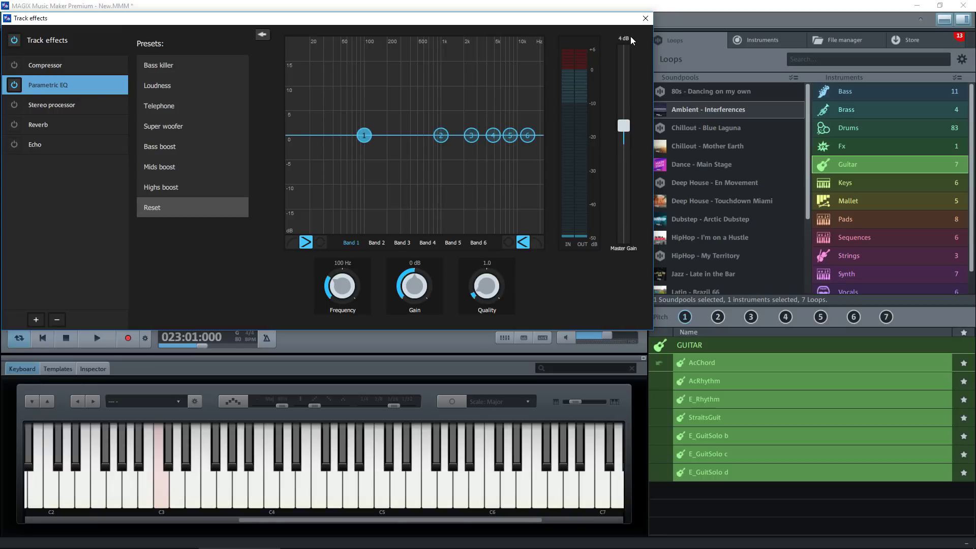
left_click(645, 18)
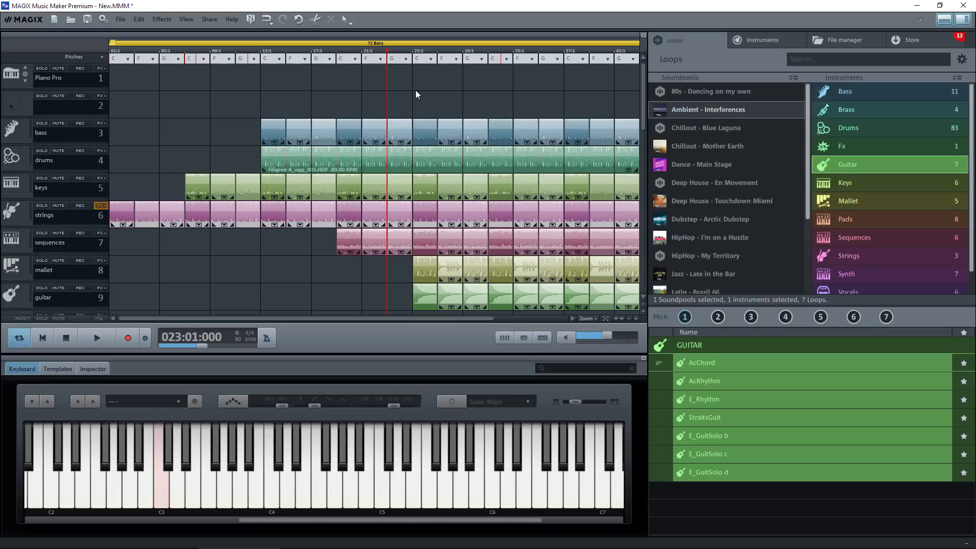
Play the mix from bar 23 and again from bar 24 beat 4 to check the guitar's level and timing.
key("space")
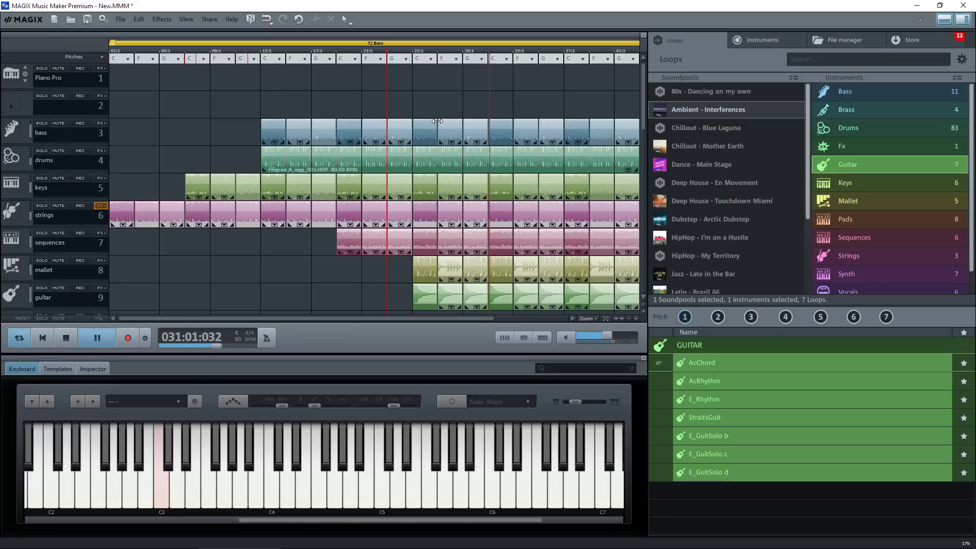
key("space")
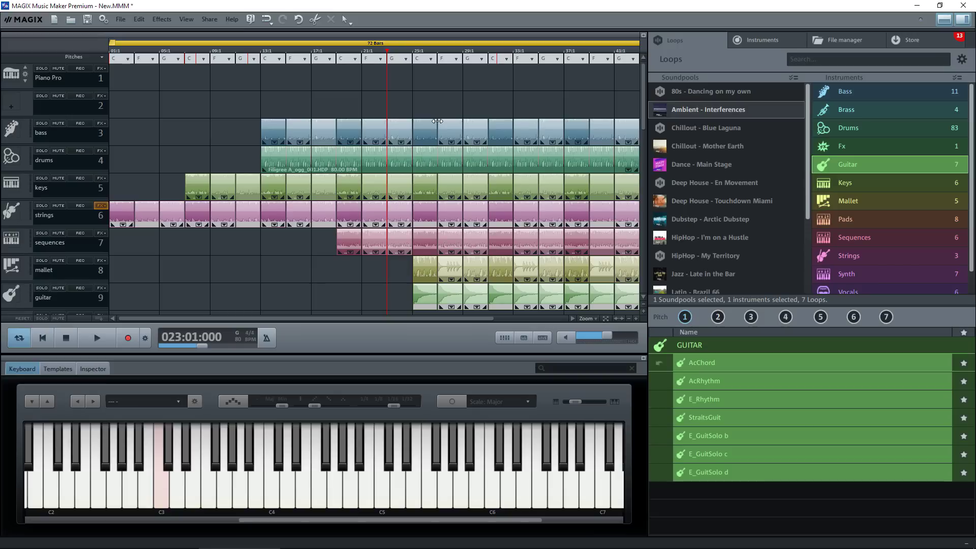
left_click(410, 52)
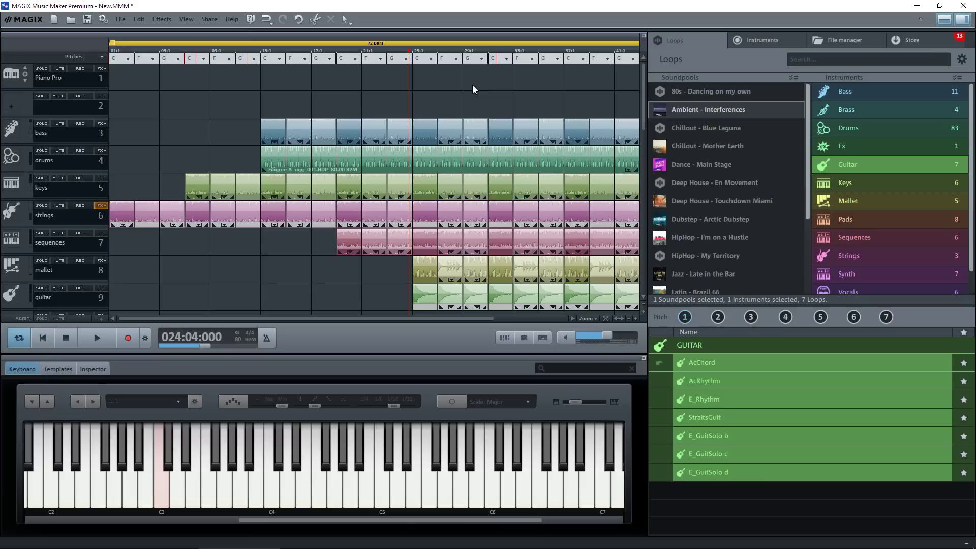
key("space")
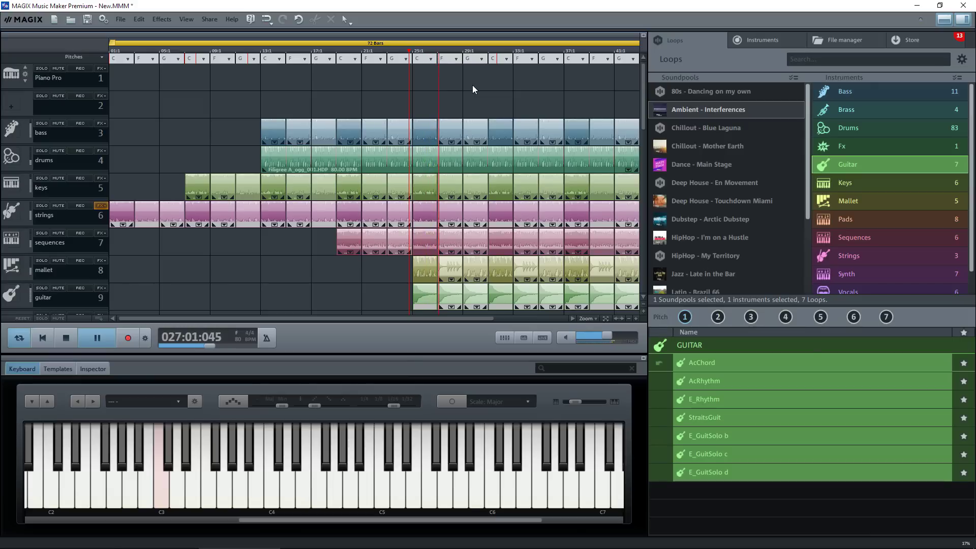
key("space")
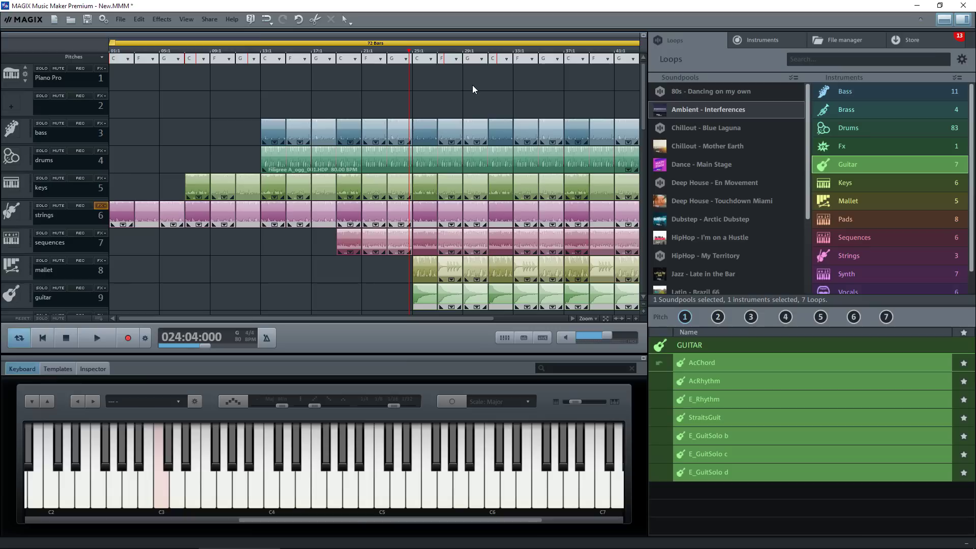
Select all the guitar clips on track 9 and shift them together a fraction of a beat ahead of bar 25.
left_click(359, 49)
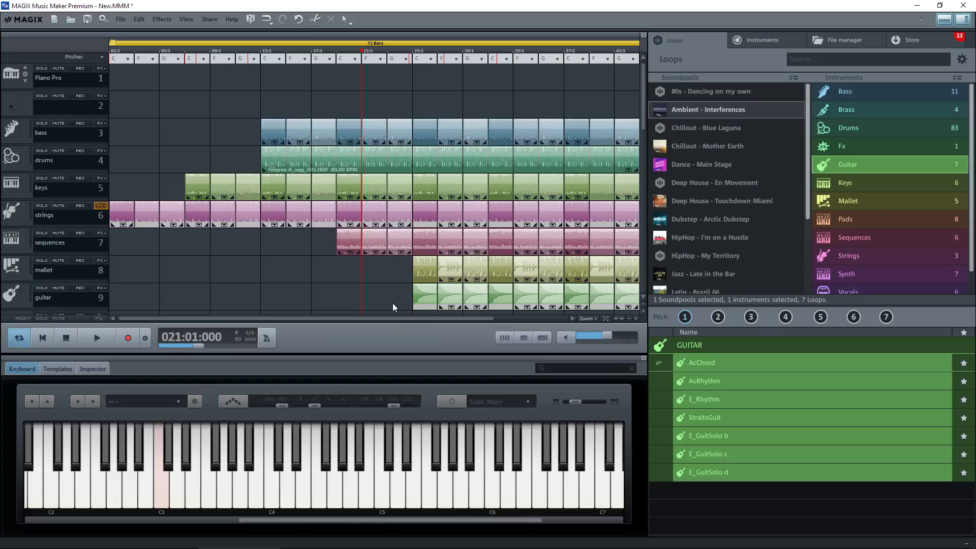
left_click_drag(447, 300, 627, 291)
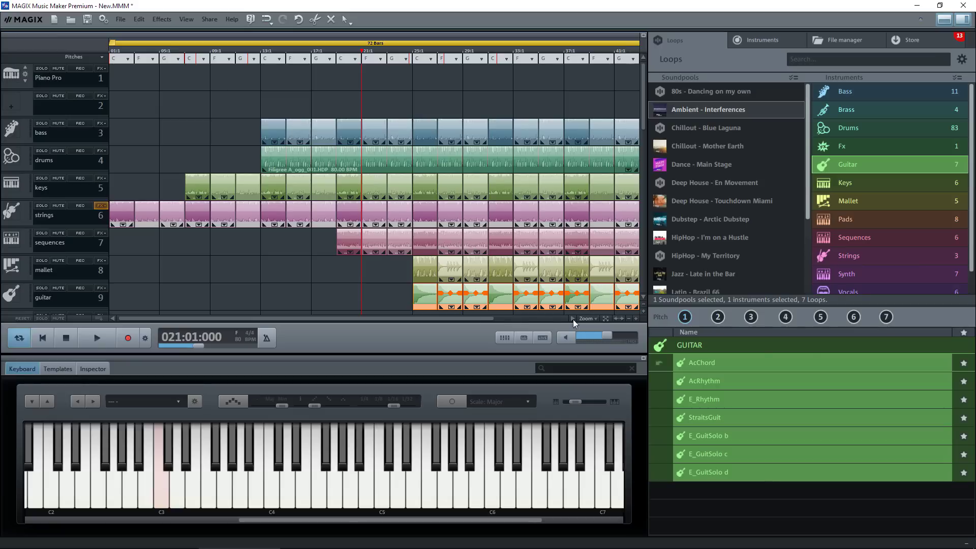
left_click(606, 319)
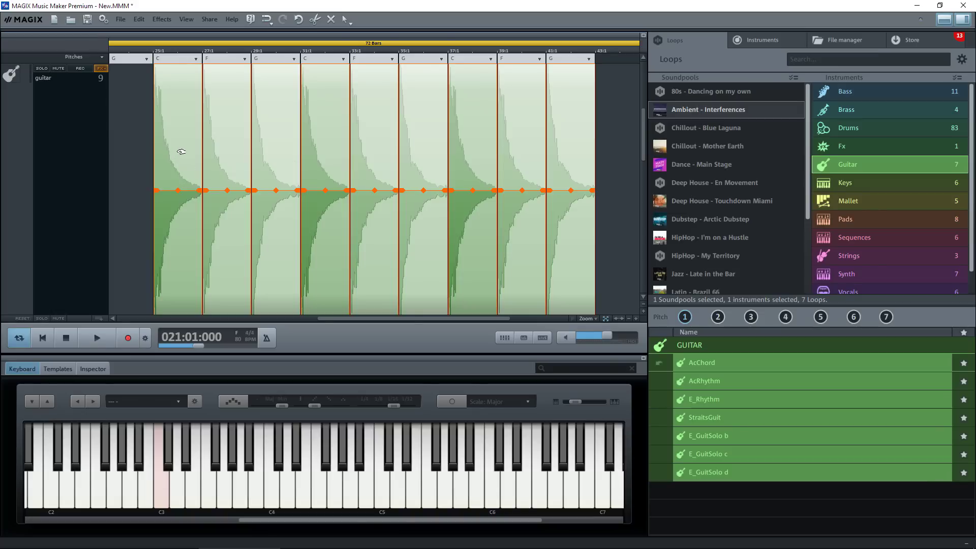
mouse_move(183, 150)
left_mouse_down()
mouse_move(158, 154)
mouse_move(217, 159)
mouse_move(185, 161)
left_mouse_up()
left_click(637, 319)
left_click(637, 319)
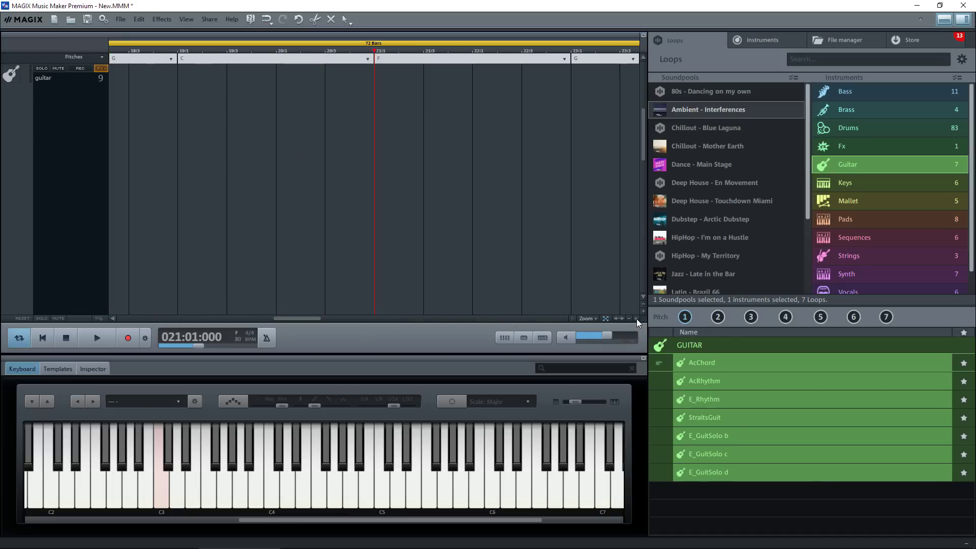
left_click(637, 319)
left_click_drag(297, 318, 338, 319)
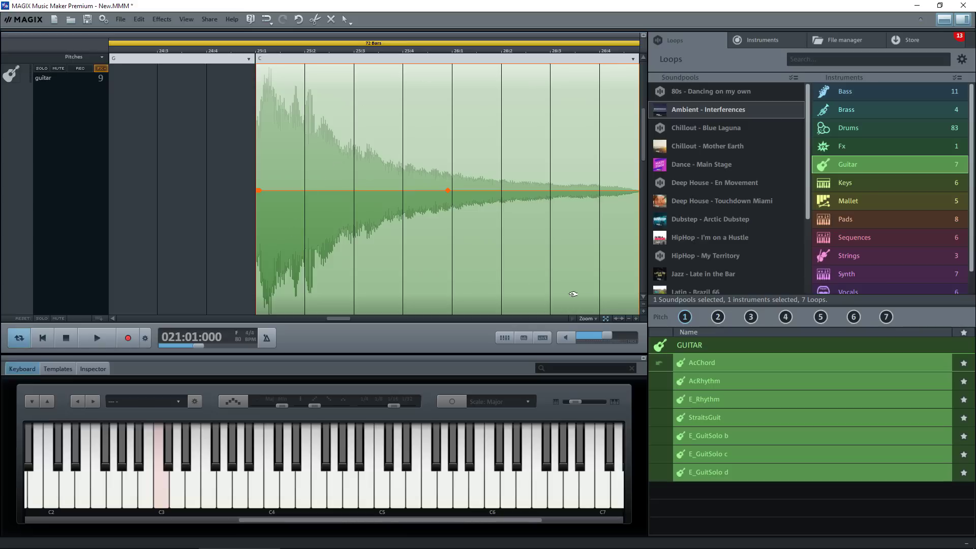
left_click(636, 319)
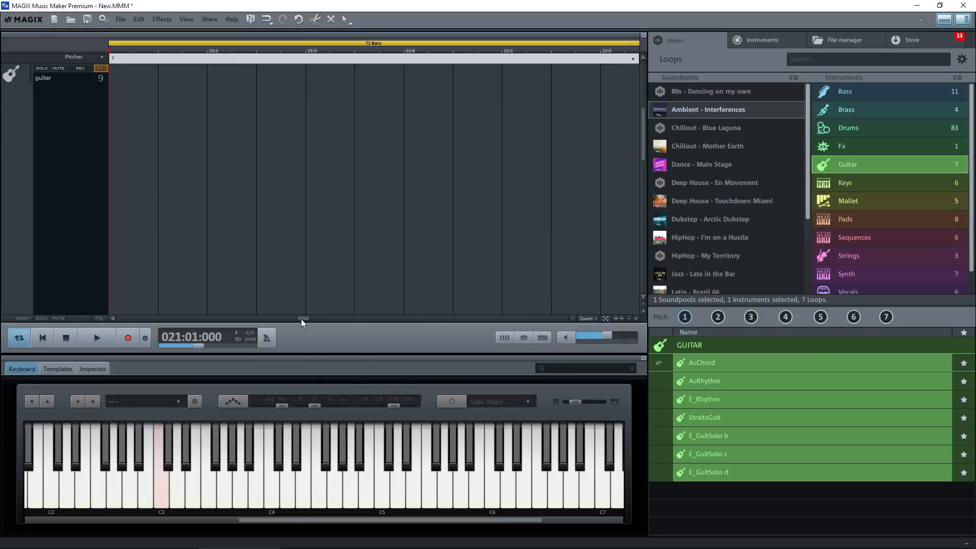
left_click_drag(301, 319, 335, 320)
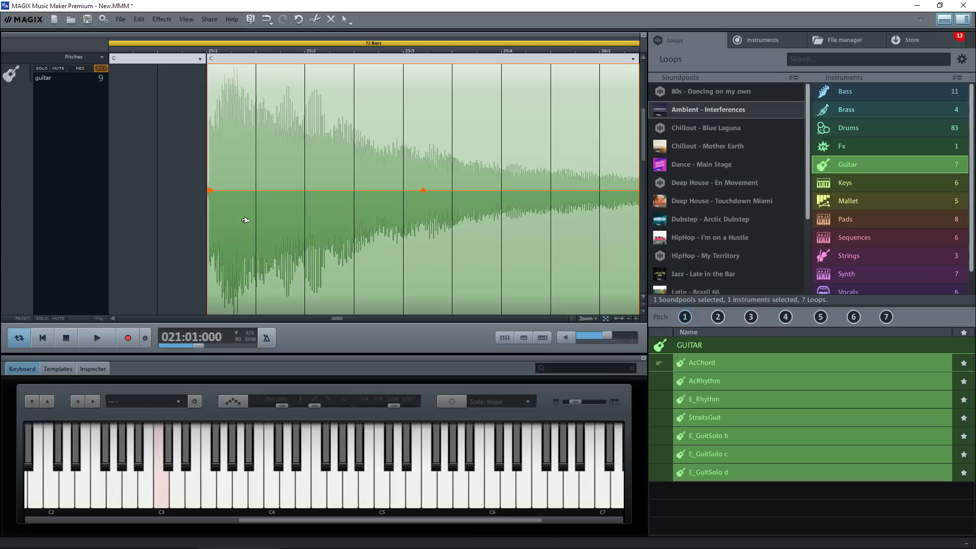
left_click_drag(245, 220, 235, 221)
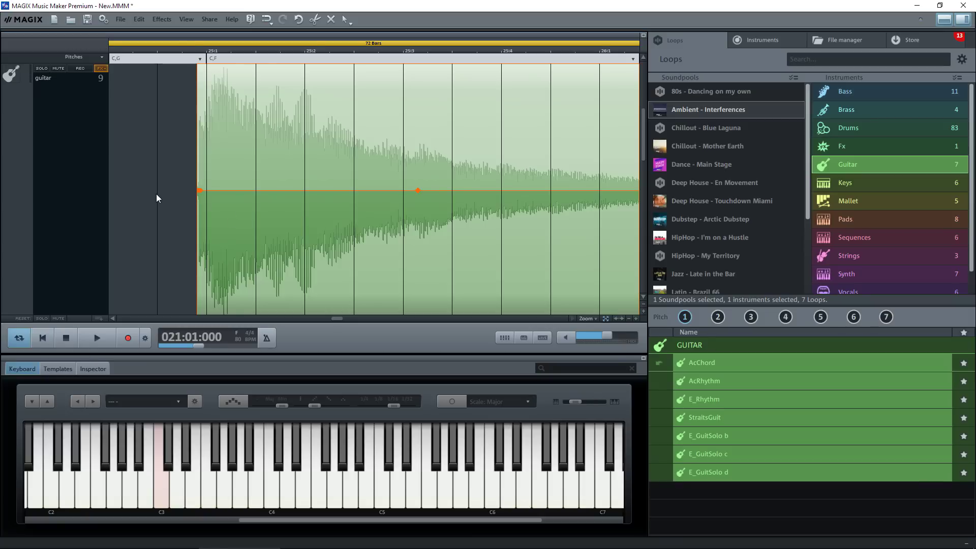
left_click(606, 318)
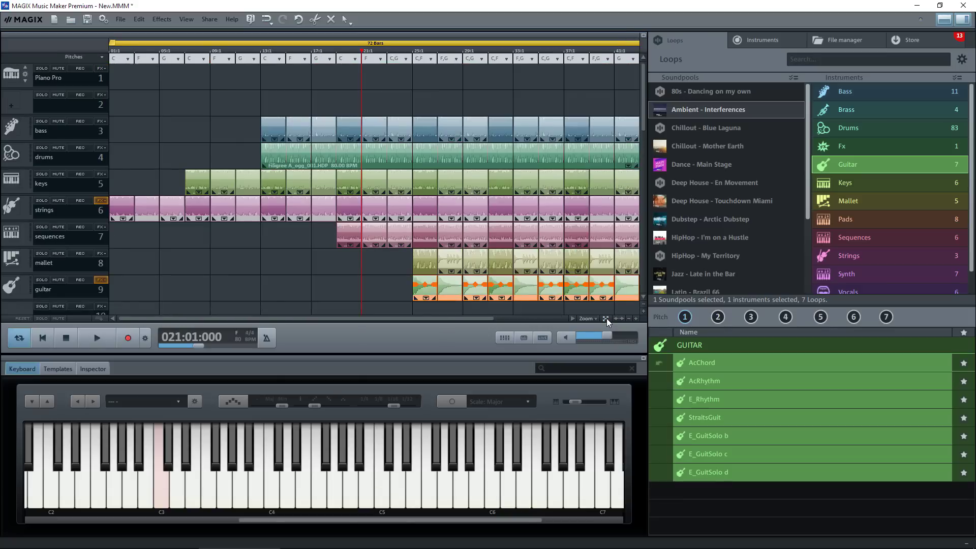
Play the shifted guitar clips in the mix from bar 23 beat 3, and clear the selection.
left_click(394, 47)
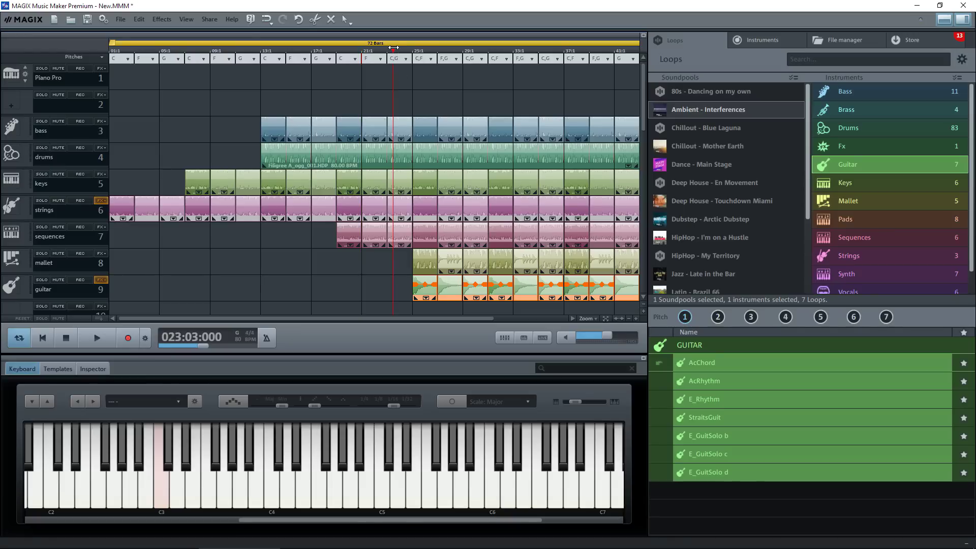
key("space")
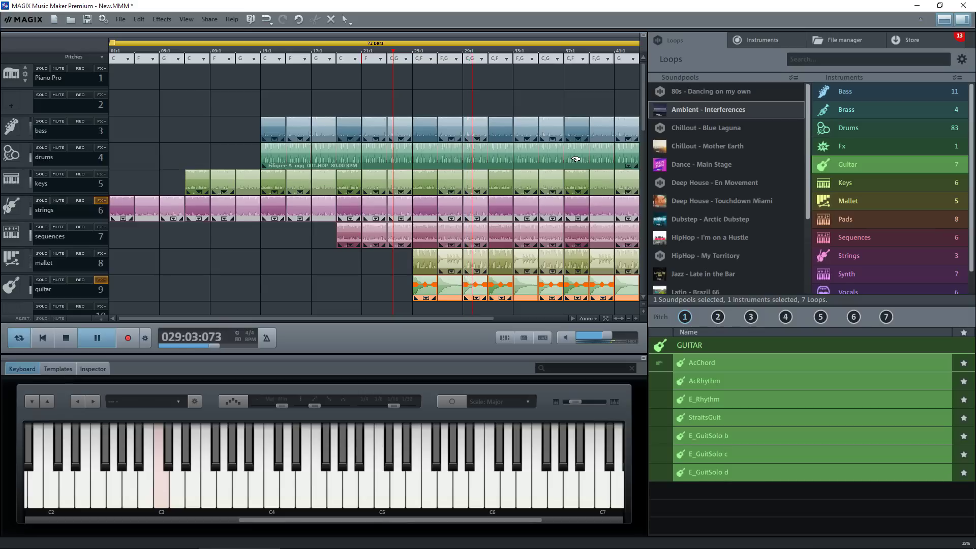
key("space")
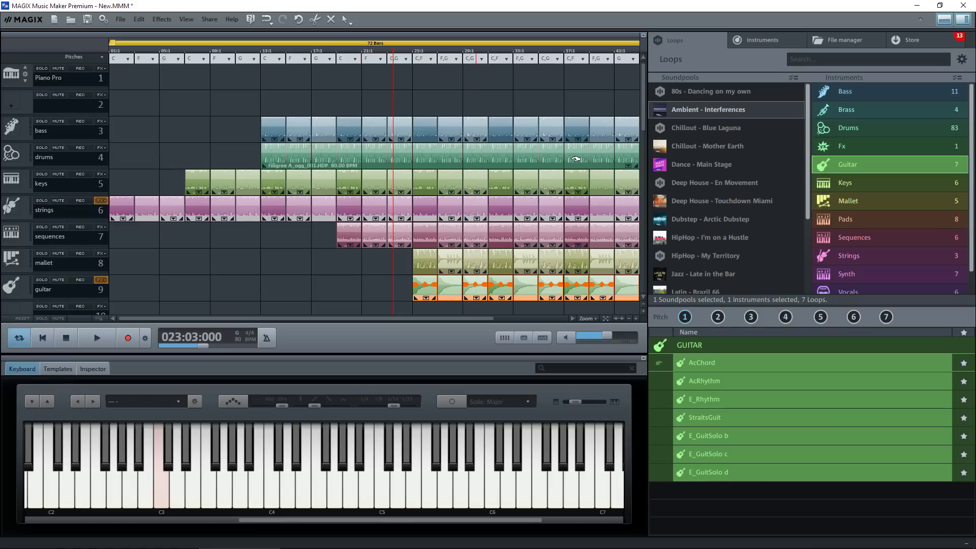
left_click(448, 310)
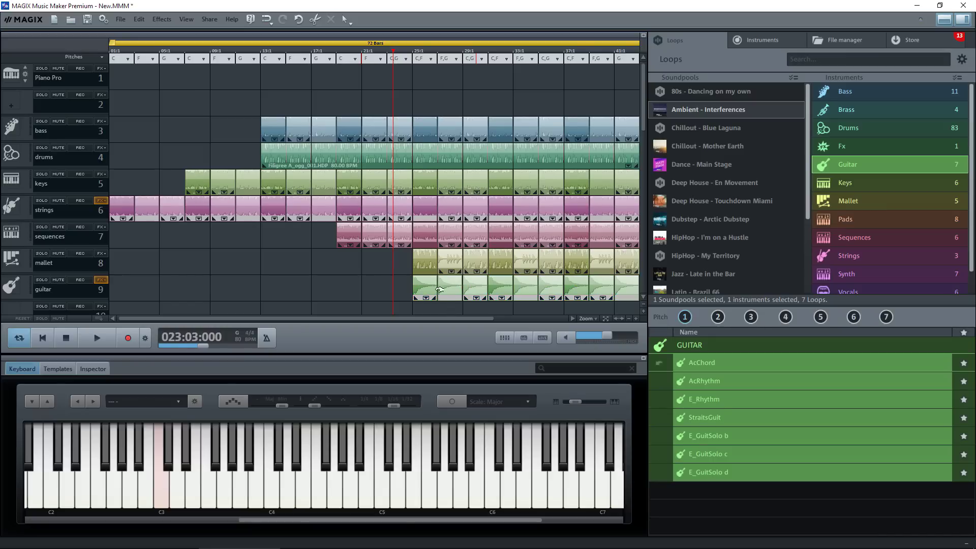
Play the end of the arrangement from bar 40 beat 3.
left_click_drag(447, 319, 486, 325)
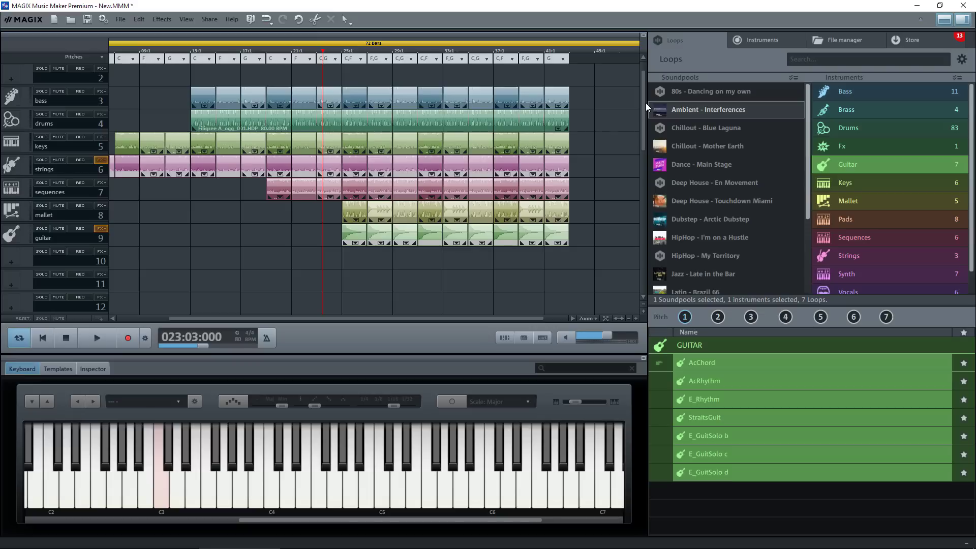
left_click(547, 49)
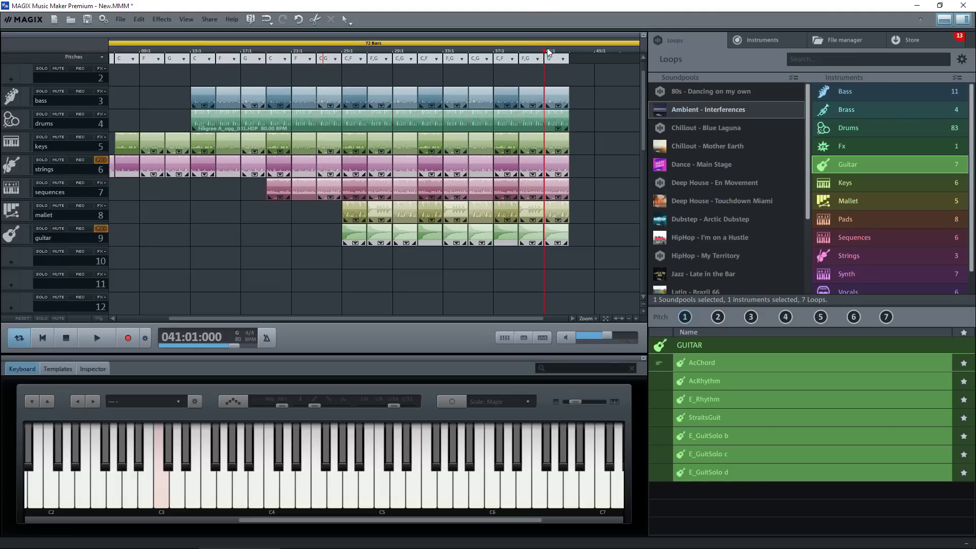
left_click(537, 52)
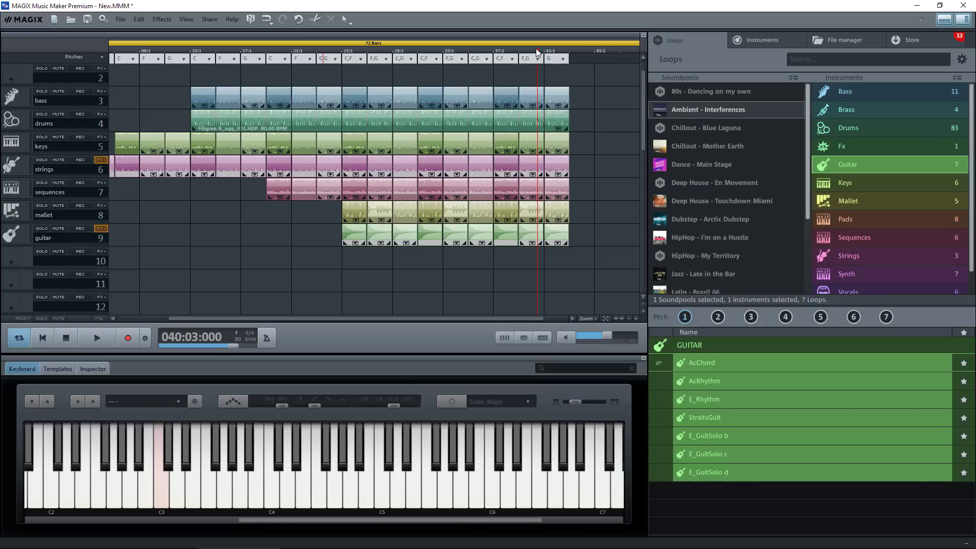
key("space")
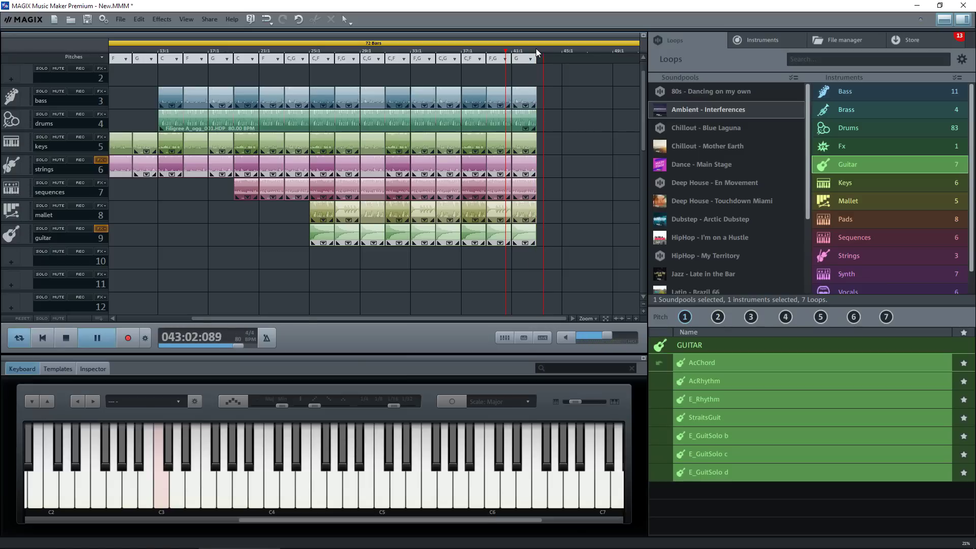
key("space")
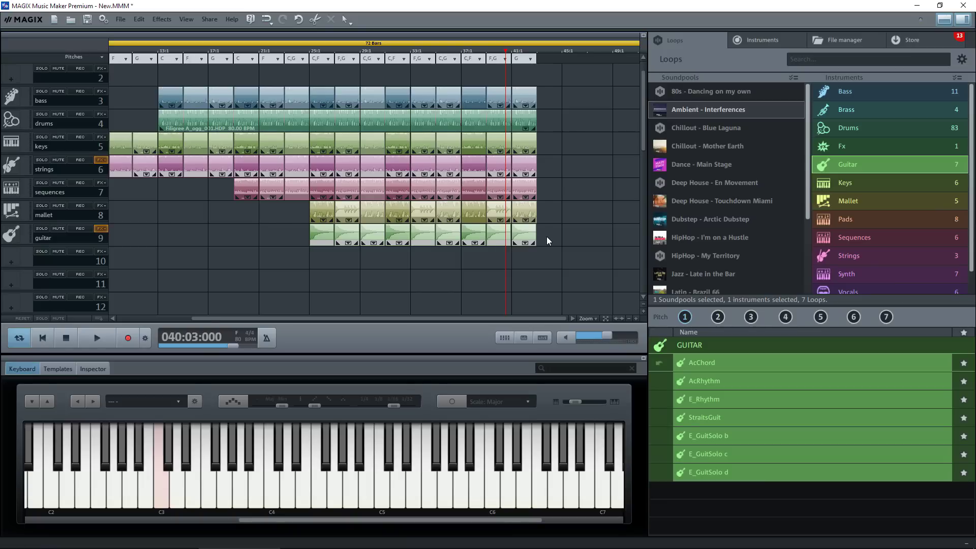
Copy the C-pitch AcChord clip near bar 37 to the end of guitar track 9, around bar 43.
left_click(474, 236)
left_click_drag(486, 236, 551, 235)
key("space")
Preview the Oblivion D drum loop and place it on drums track 4 at bar 43, directly after the last clip.
left_click(843, 126)
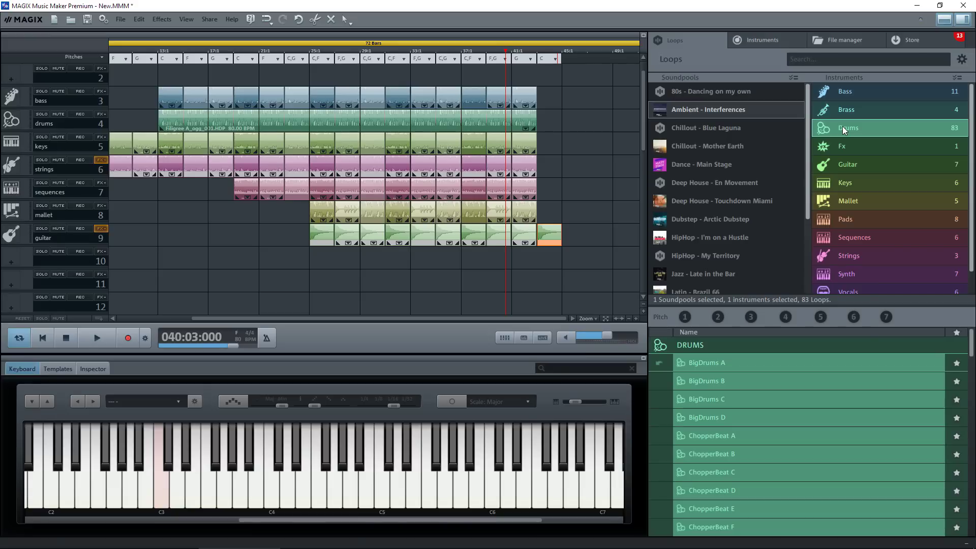
scroll(763, 432, "down", 15)
left_click(702, 468)
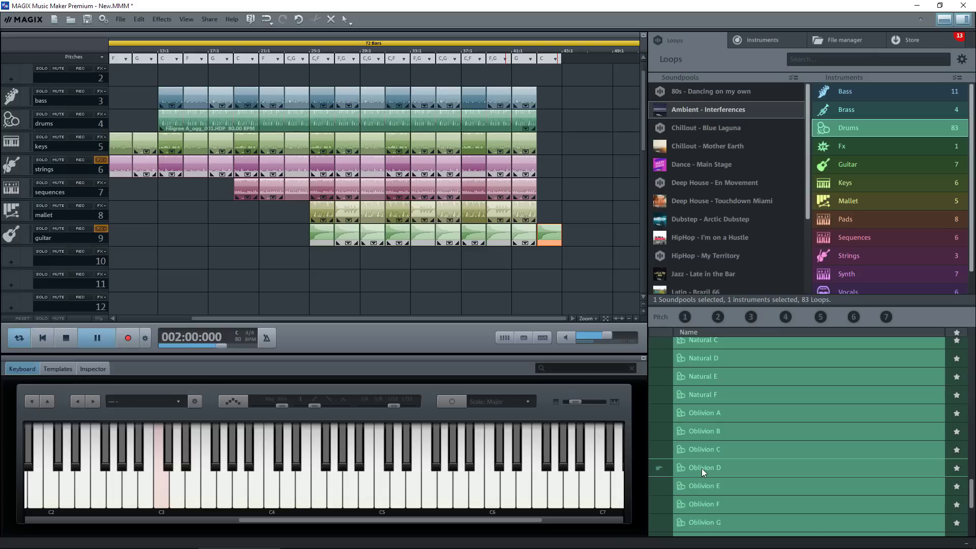
left_click_drag(701, 469, 563, 120)
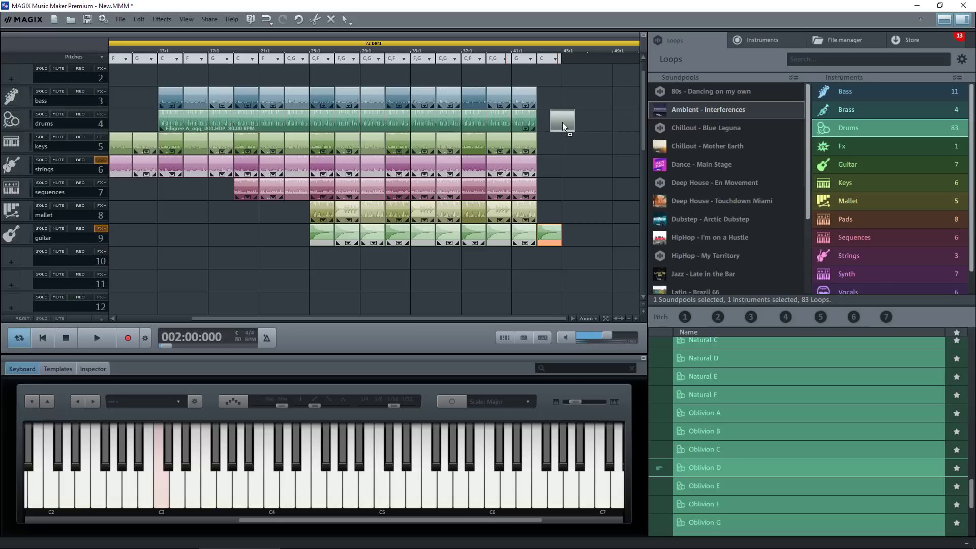
left_click_drag(551, 123, 551, 122)
Play the song's ending from bar 41 beat 4.
left_click(514, 53)
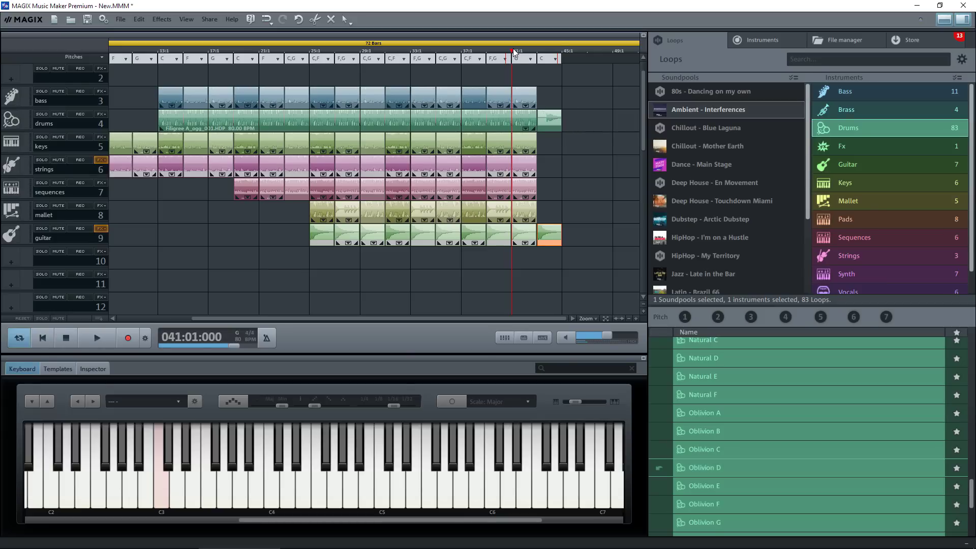
left_click(521, 52)
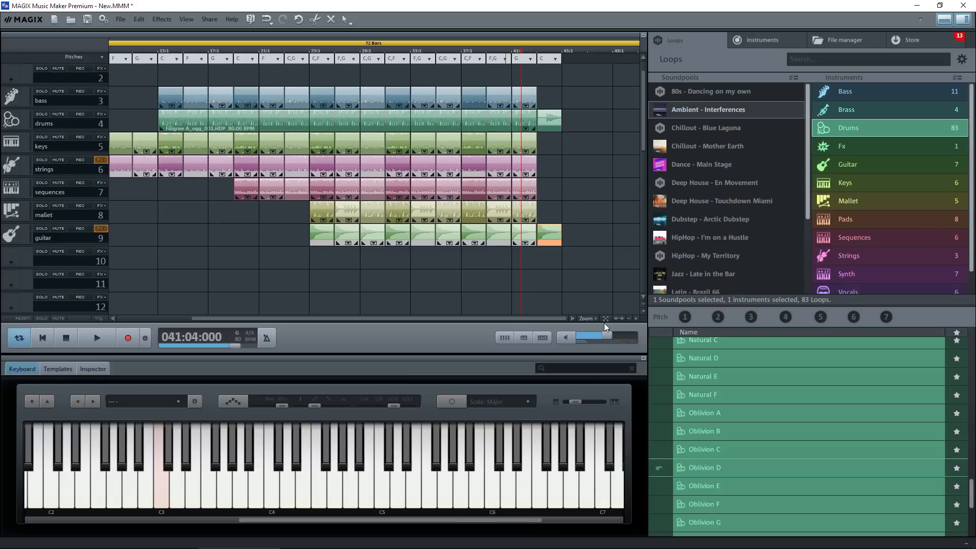
key("space")
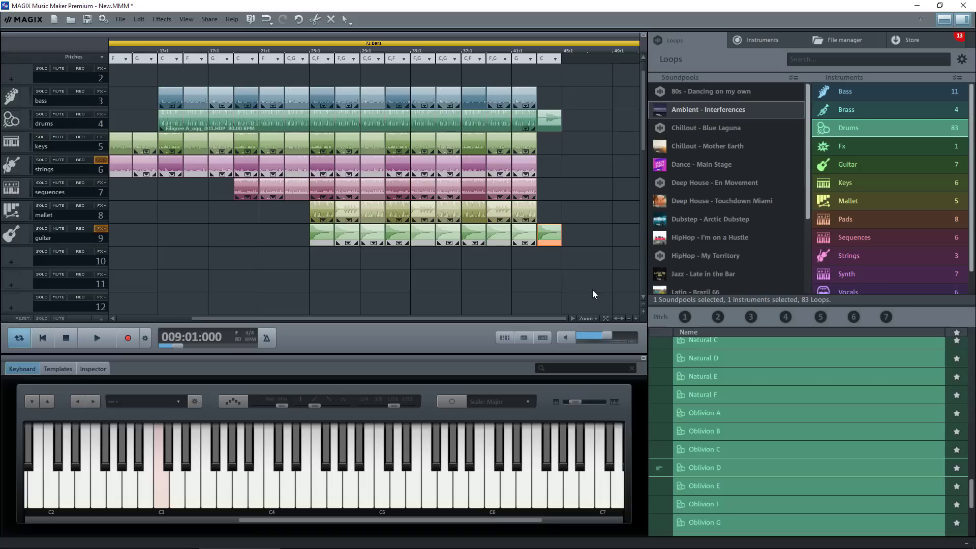
Show the entire project in the arranger and play the song from bar 1.
left_click(585, 319)
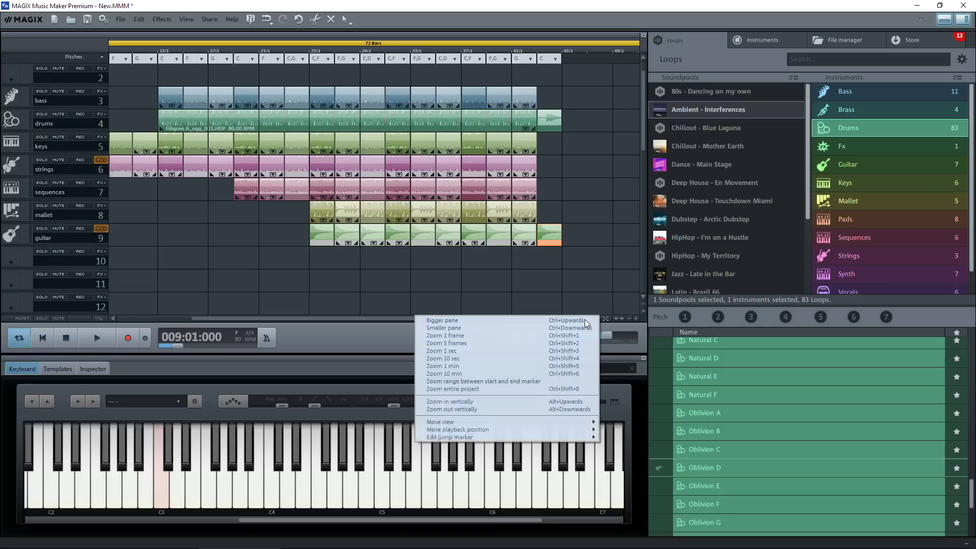
left_click(468, 389)
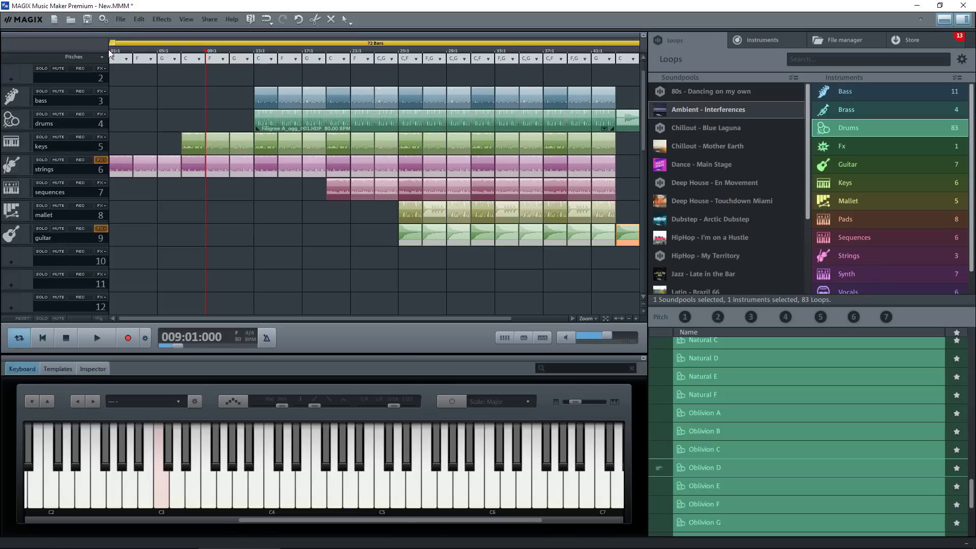
left_click(111, 52)
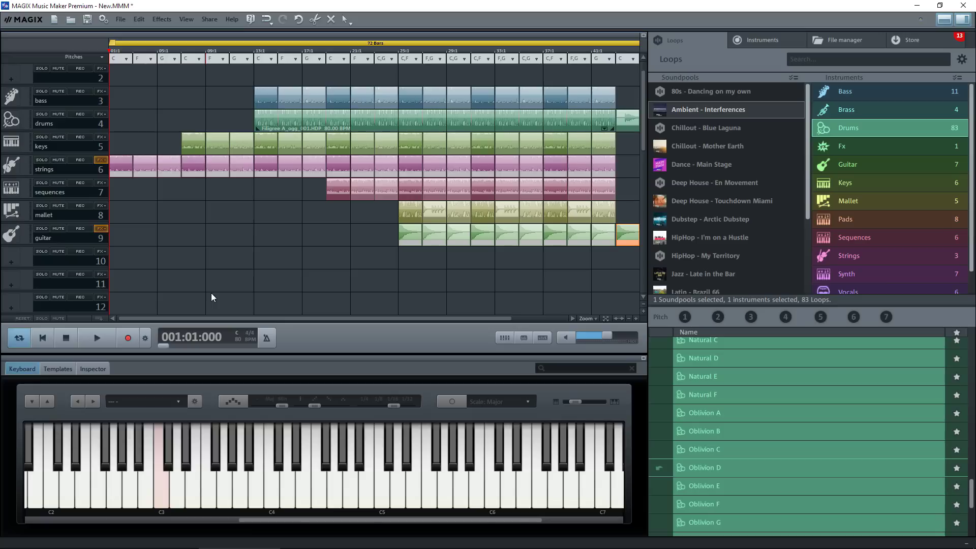
key("space")
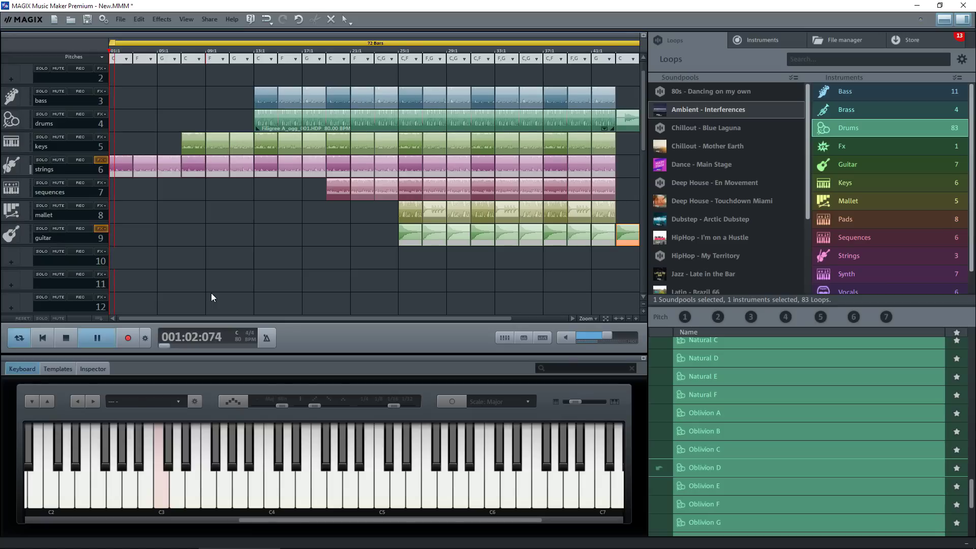